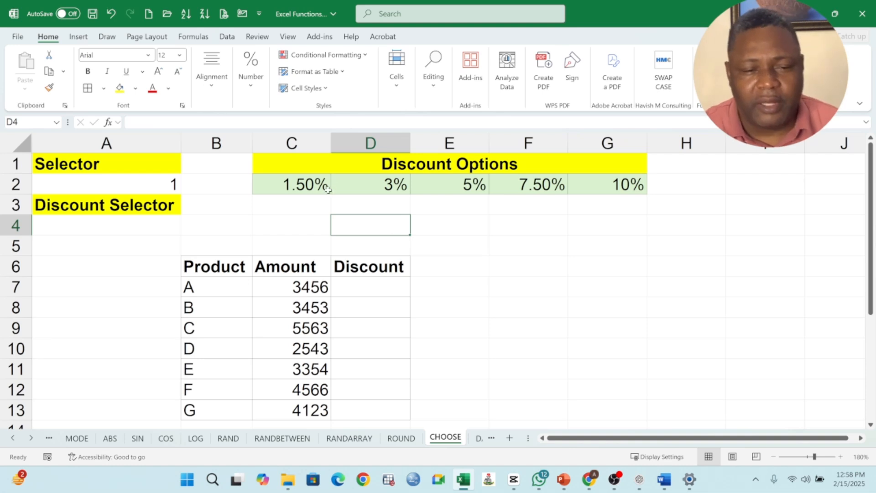
{"action": "left_click", "coordinate": [324, 187]}
{"action": "left_click", "coordinate": [373, 186]}
{"action": "left_click", "coordinate": [438, 189]}
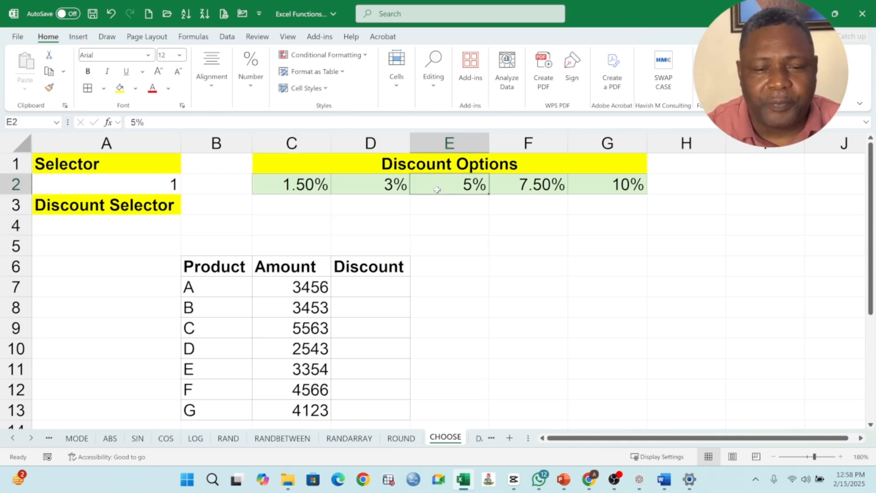
{"action": "left_click", "coordinate": [408, 218]}
Step: Enter 3% in cell E4 as a sample percentage and clear the cell again
{"action": "left_click", "coordinate": [452, 226]}
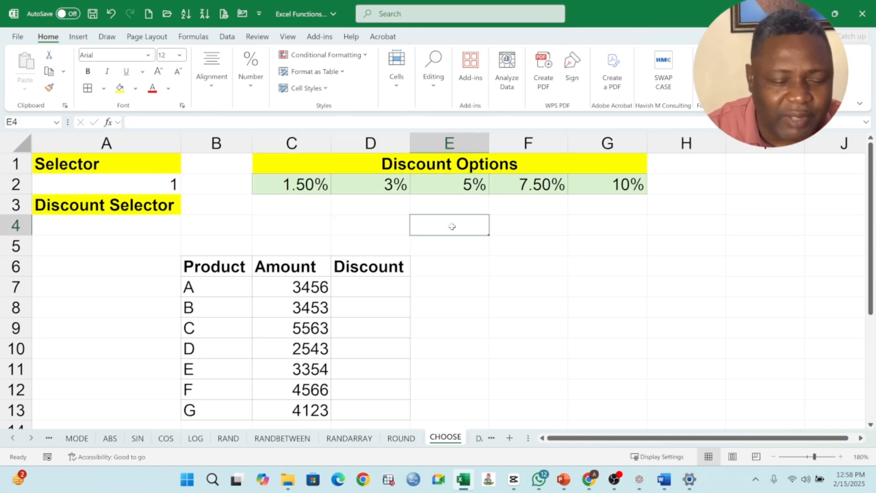
{"action": "type", "text": "3"}
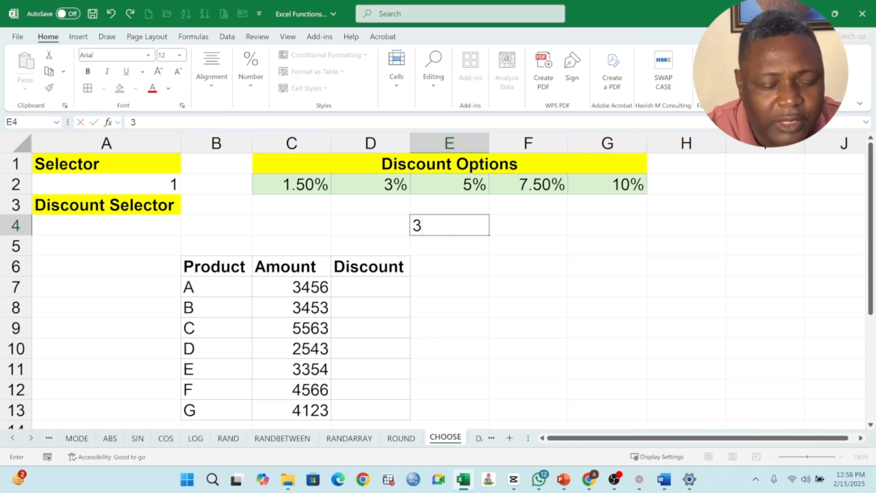
{"action": "type", "text": "%"}
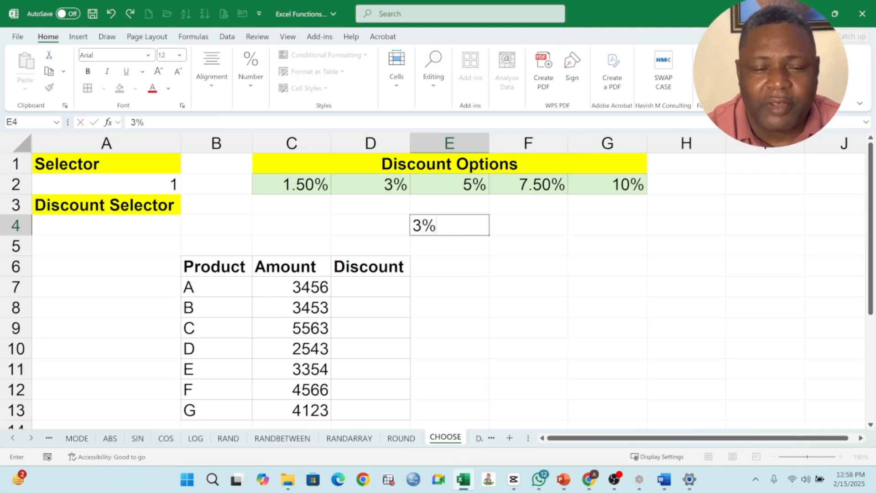
{"action": "key", "text": "Return"}
{"action": "left_click", "coordinate": [451, 225]}
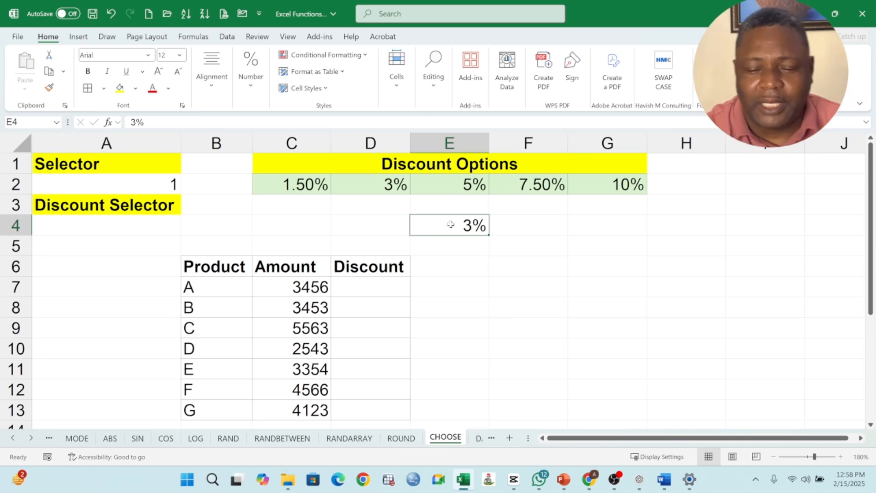
{"action": "key", "text": "Delete"}
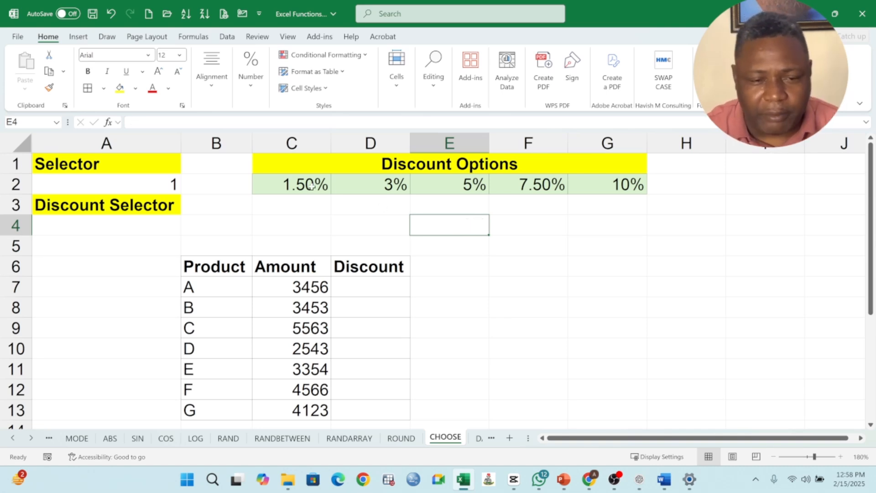
Step: Try the Selector list in A2 by choosing 2, 3, 4, 5, 4 and 2, and return it to 1
{"action": "left_click_drag", "start_coordinate": [312, 186], "coordinate": [692, 186]}
{"action": "left_click", "coordinate": [607, 246]}
{"action": "left_click", "coordinate": [145, 184]}
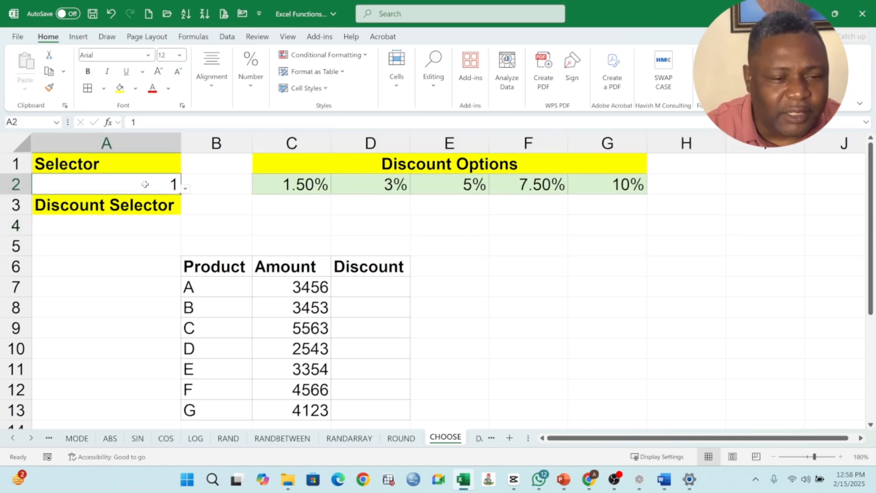
{"action": "left_click", "coordinate": [185, 189]}
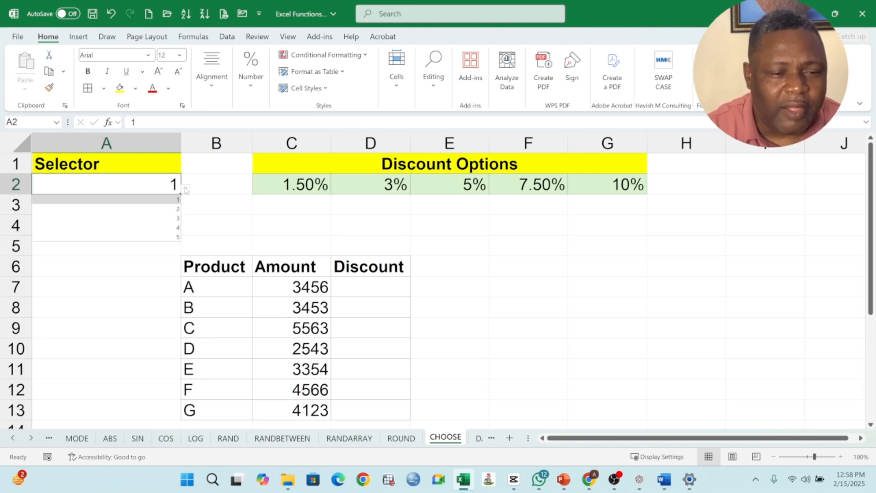
{"action": "left_click", "coordinate": [170, 215]}
{"action": "left_click", "coordinate": [185, 188]}
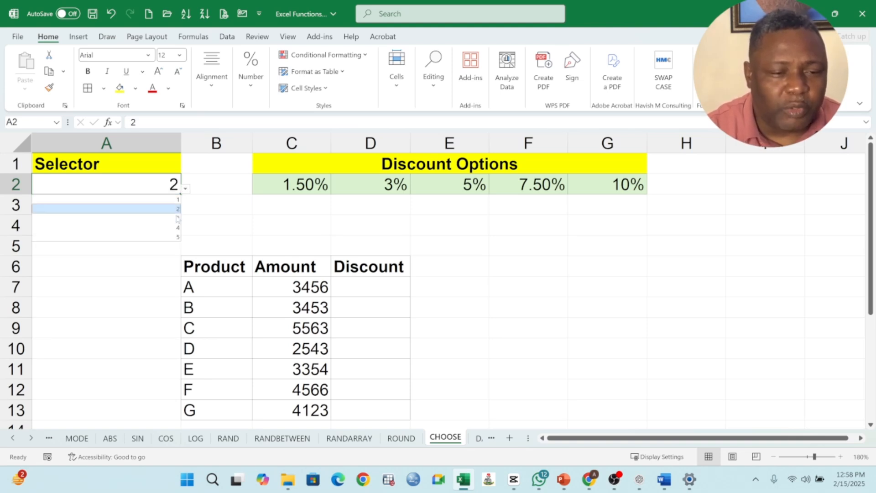
{"action": "left_click", "coordinate": [176, 218]}
{"action": "left_click", "coordinate": [185, 188]}
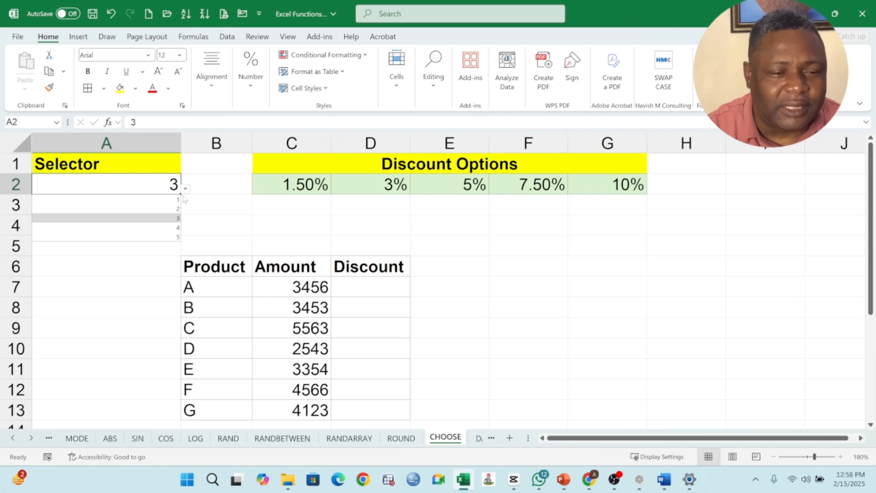
{"action": "left_click", "coordinate": [176, 228]}
{"action": "left_click", "coordinate": [185, 189]}
{"action": "left_click", "coordinate": [171, 238]}
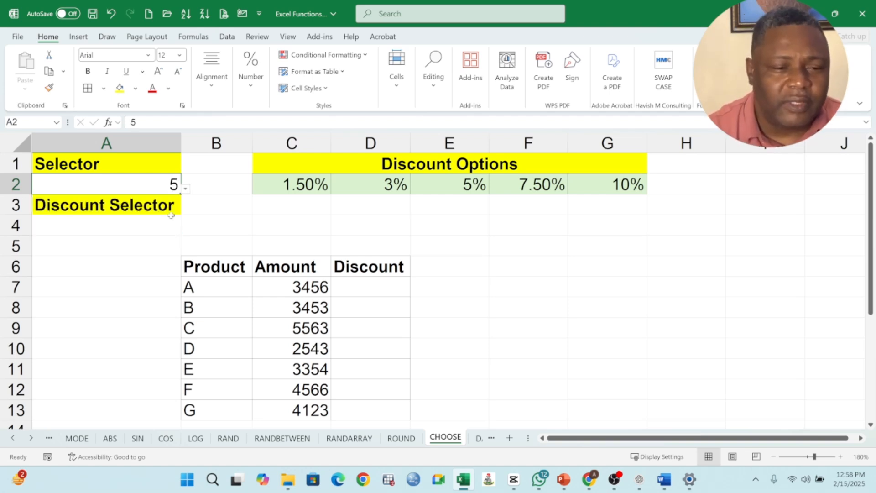
{"action": "left_click", "coordinate": [186, 189]}
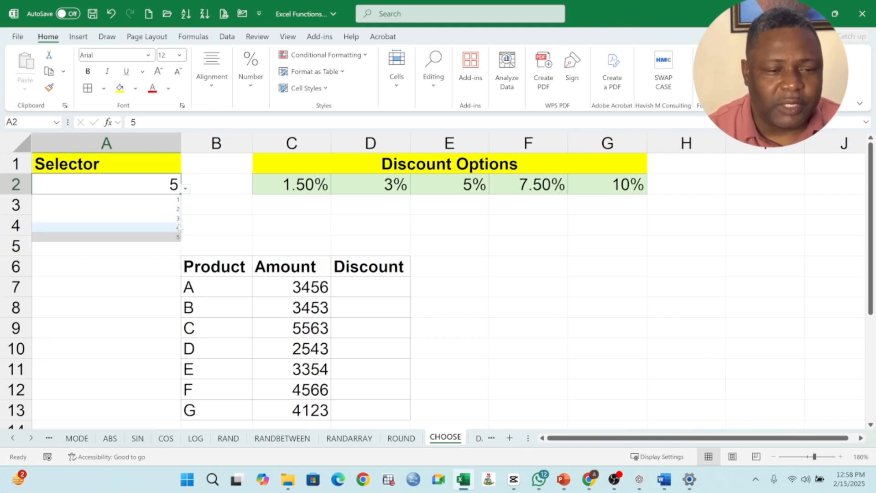
{"action": "left_click", "coordinate": [171, 228]}
{"action": "left_click", "coordinate": [186, 189]}
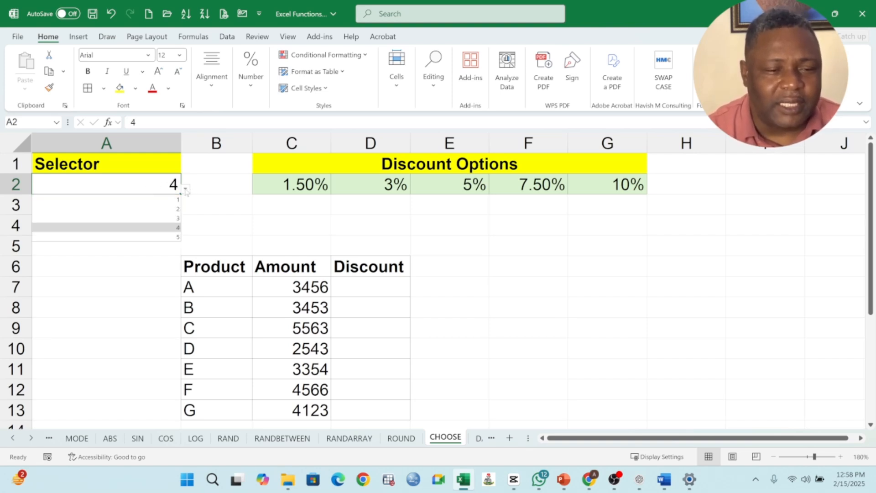
{"action": "left_click", "coordinate": [174, 208]}
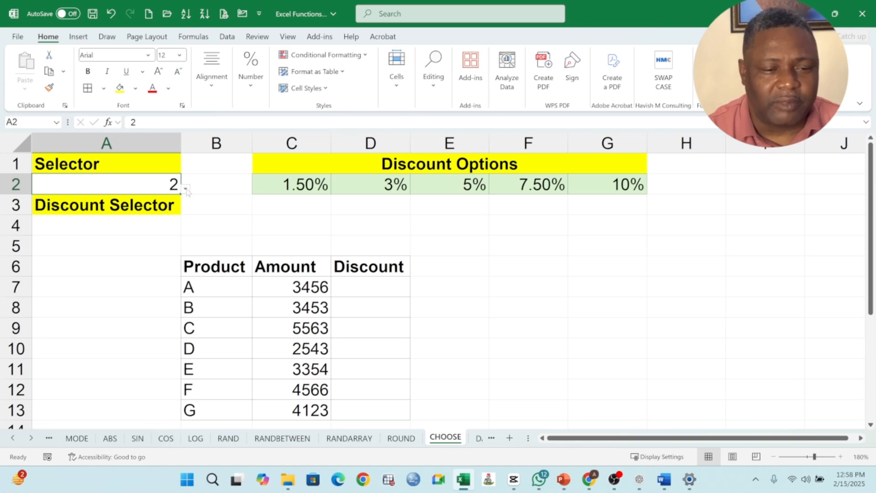
{"action": "left_click", "coordinate": [186, 191]}
{"action": "left_click", "coordinate": [137, 200]}
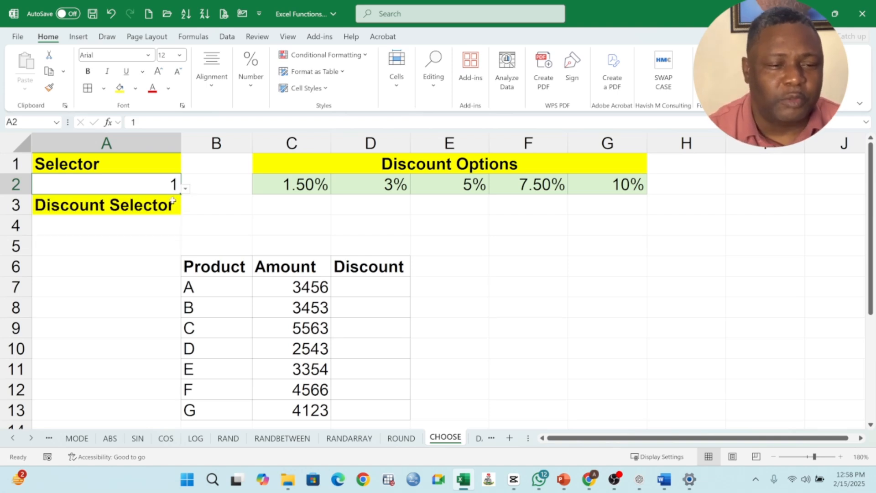
Step: Examine the Discount Selector cell A4, the discount options in C2:G2 and the product amounts in C7:C13
{"action": "left_click", "coordinate": [137, 205]}
{"action": "left_click", "coordinate": [112, 226]}
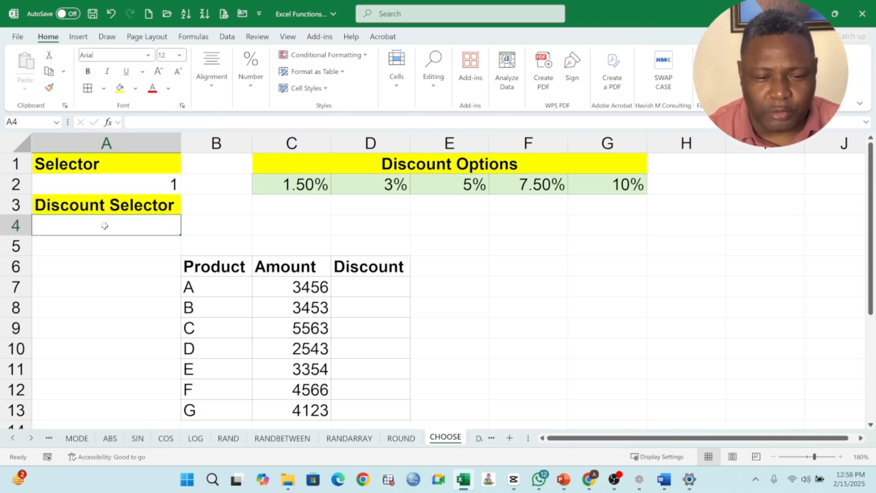
{"action": "left_click", "coordinate": [89, 207]}
{"action": "left_click", "coordinate": [98, 223]}
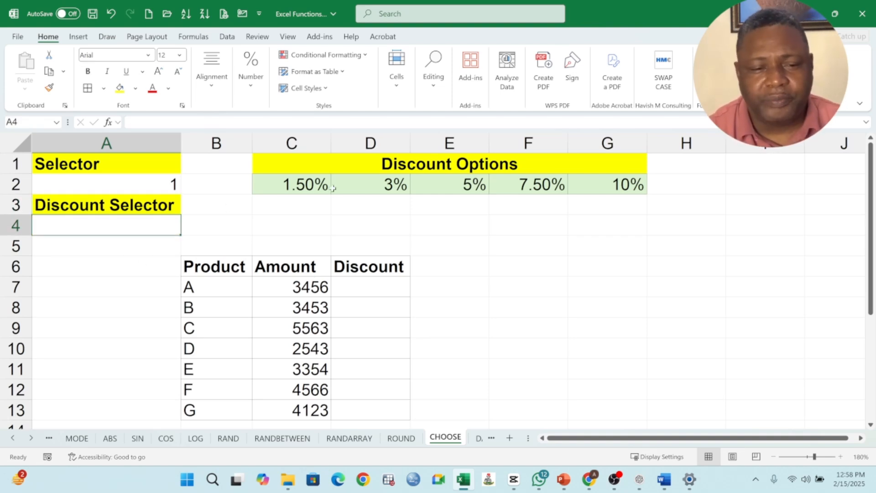
{"action": "left_click_drag", "start_coordinate": [299, 183], "coordinate": [630, 193]}
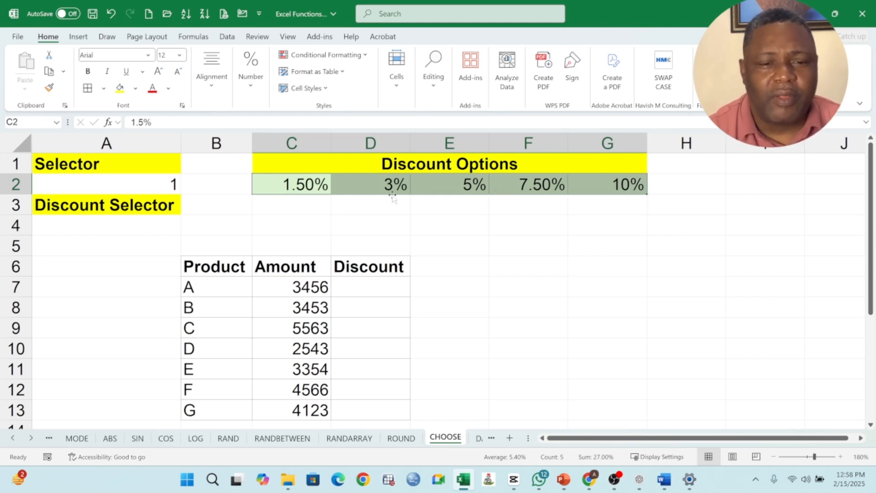
{"action": "mouse_move", "coordinate": [301, 184]}
{"action": "left_mouse_down"}
{"action": "mouse_move", "coordinate": [352, 189]}
{"action": "mouse_move", "coordinate": [301, 184]}
{"action": "left_mouse_up"}
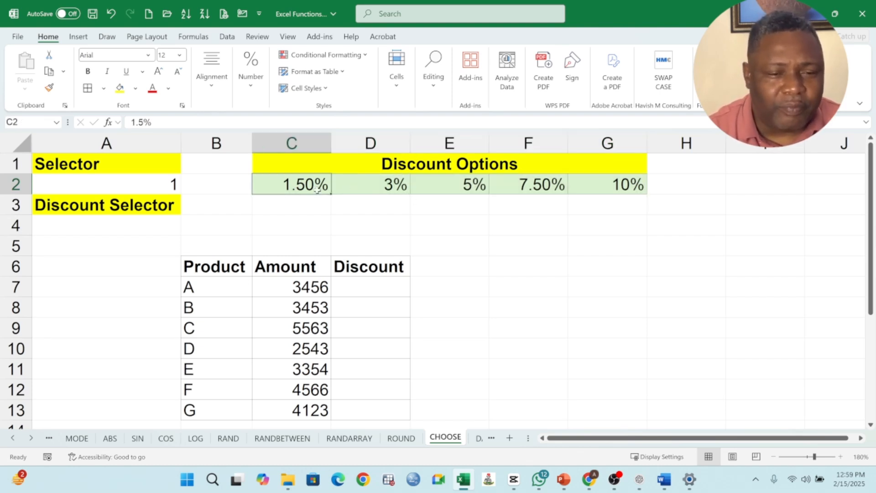
{"action": "left_click_drag", "start_coordinate": [314, 287], "coordinate": [325, 412]}
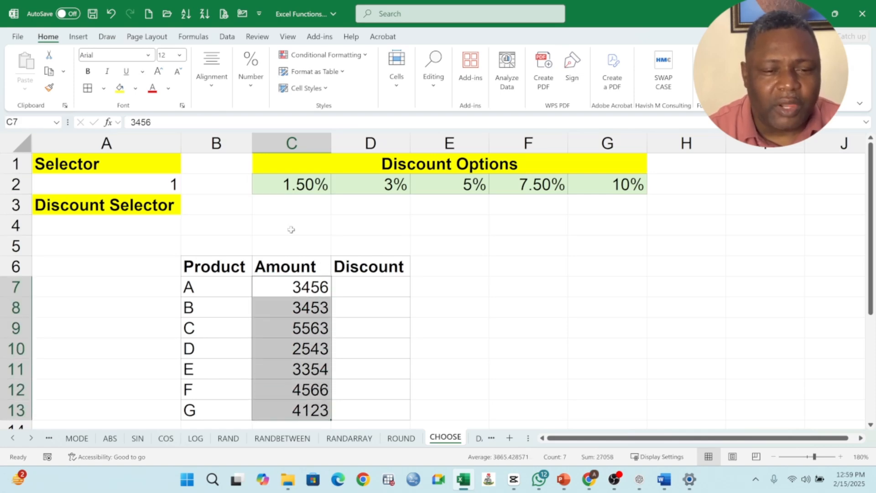
{"action": "left_click", "coordinate": [320, 188]}
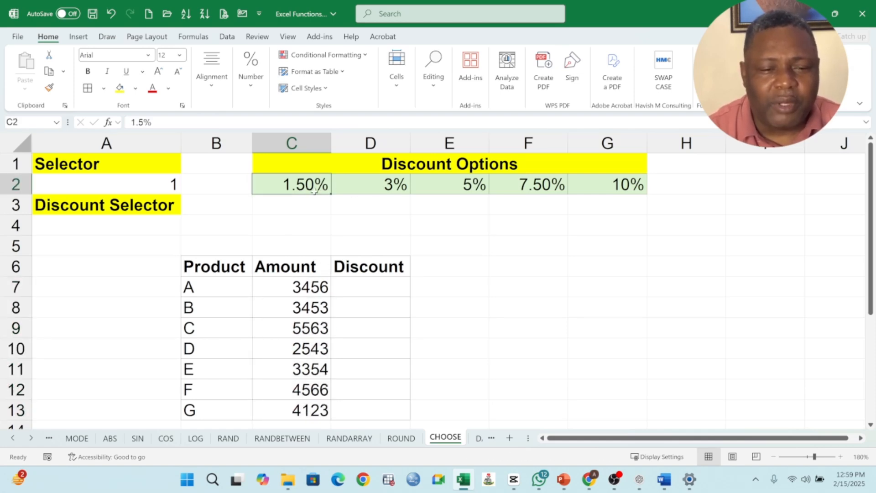
{"action": "left_click", "coordinate": [398, 189]}
{"action": "left_click", "coordinate": [458, 187]}
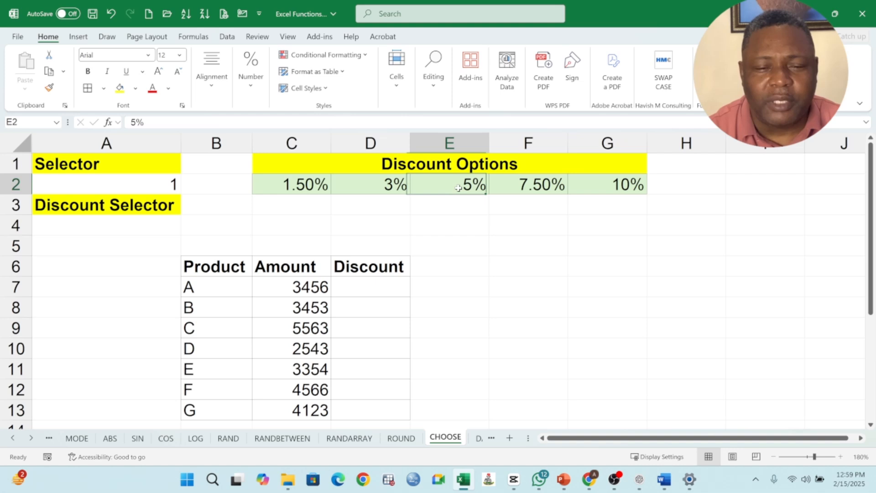
{"action": "left_click", "coordinate": [532, 186]}
{"action": "left_click", "coordinate": [620, 186]}
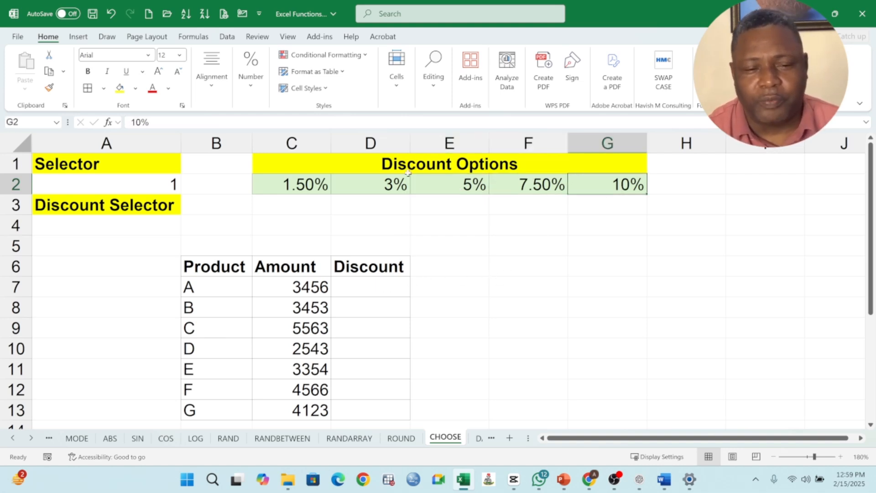
Step: Widen column D, which holds the Discount column of the product table
{"action": "left_click_drag", "start_coordinate": [409, 142], "coordinate": [437, 143]}
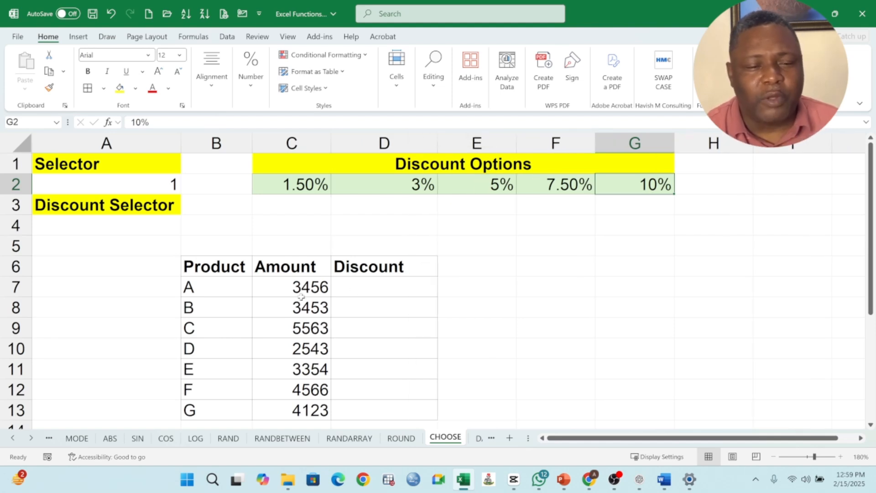
{"action": "left_click_drag", "start_coordinate": [301, 297], "coordinate": [306, 411]}
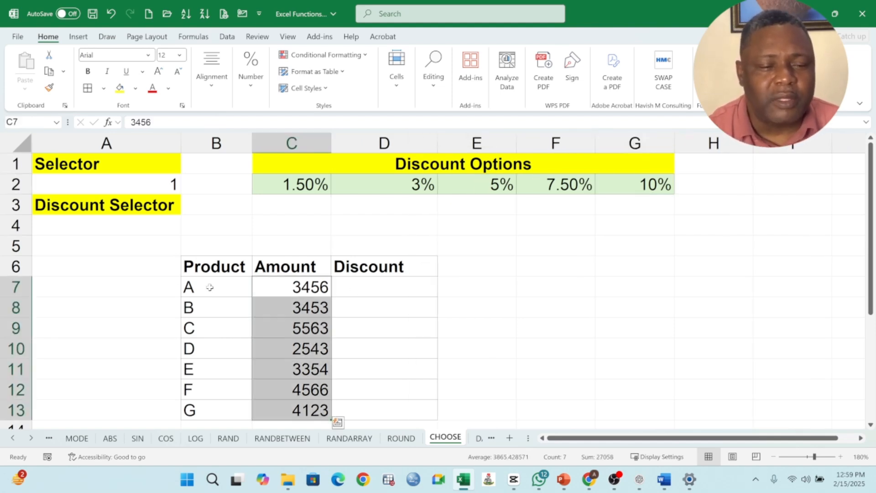
{"action": "left_click_drag", "start_coordinate": [209, 287], "coordinate": [294, 410]}
Step: Enter the formula =C7*$A$4 in D7 to multiply product A's amount by the fixed discount selector cell
{"action": "left_click", "coordinate": [372, 289]}
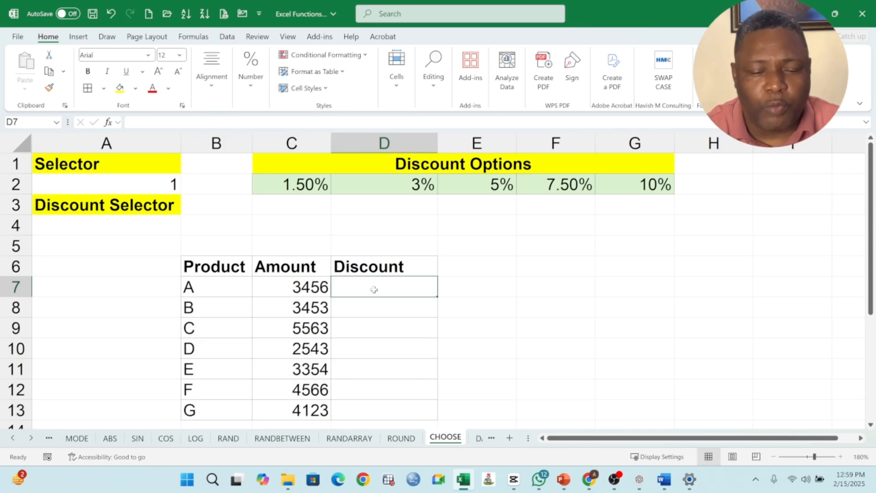
{"action": "type", "text": "="}
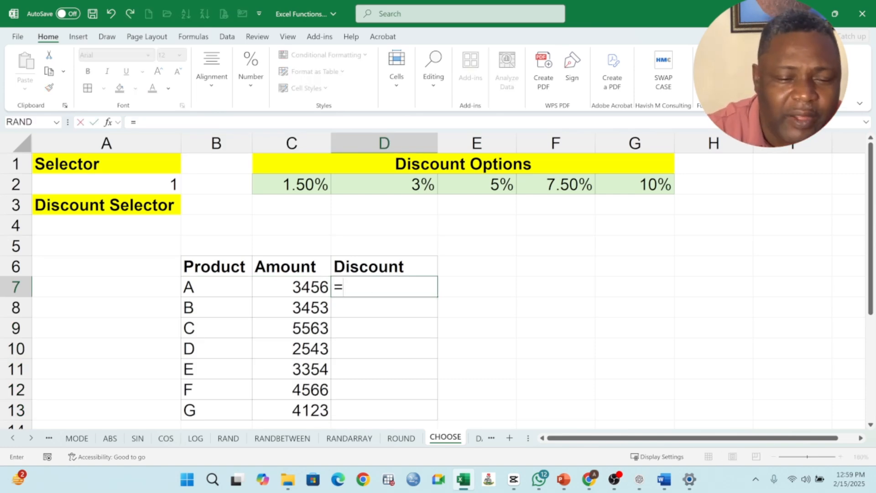
{"action": "left_click", "coordinate": [306, 292]}
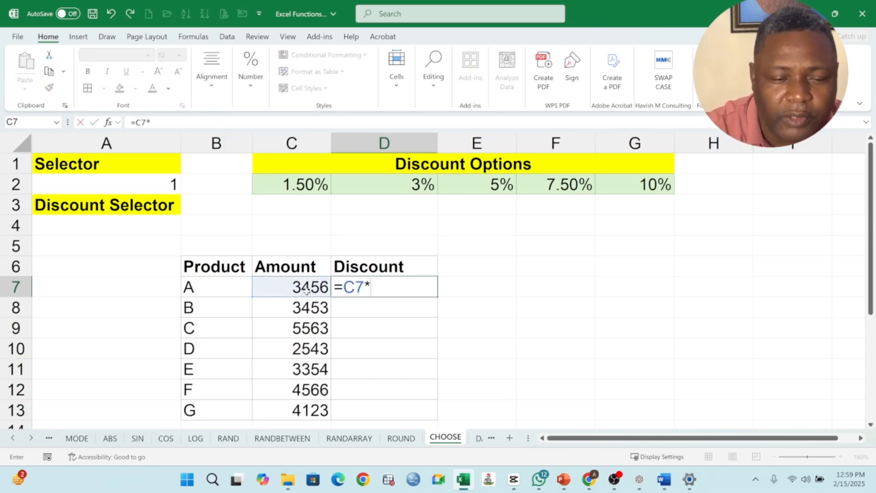
{"action": "left_click", "coordinate": [118, 225]}
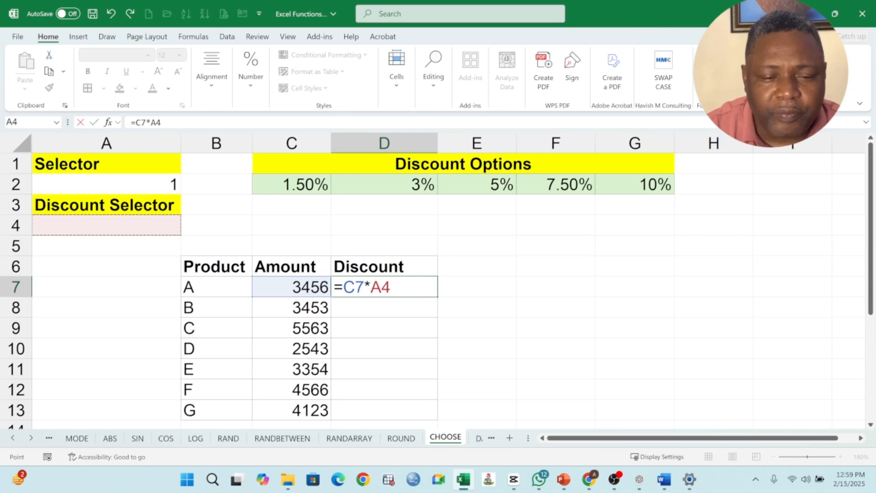
{"action": "key", "text": "F2"}
{"action": "type", "text": "$"}
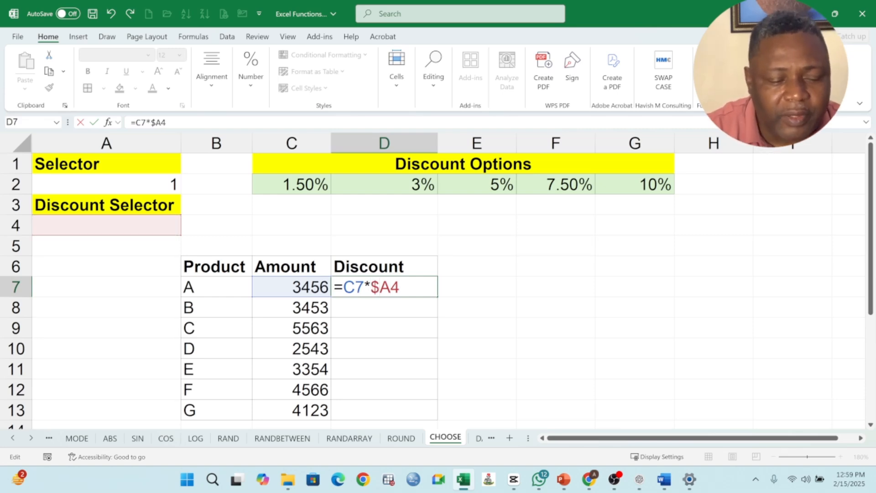
{"action": "key", "text": "Right"}
{"action": "type", "text": "$"}
{"action": "key", "text": "Return"}
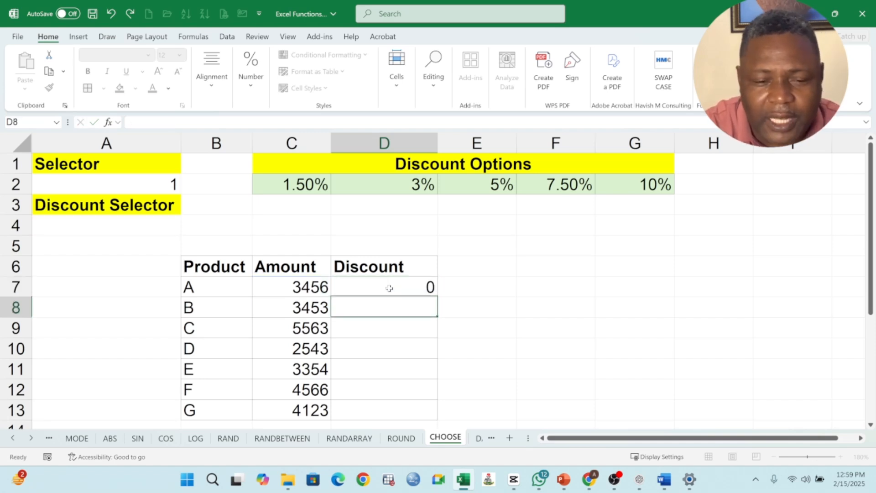
Step: Check the discount formula in D7 and fill it down through D13 for all products
{"action": "left_click", "coordinate": [390, 287]}
{"action": "left_click", "coordinate": [143, 224]}
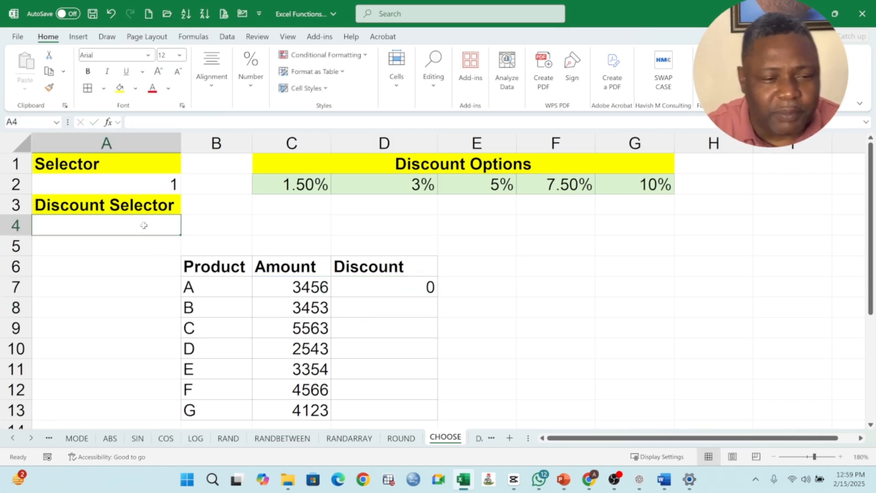
{"action": "left_click", "coordinate": [402, 293]}
{"action": "double_click", "coordinate": [406, 287]}
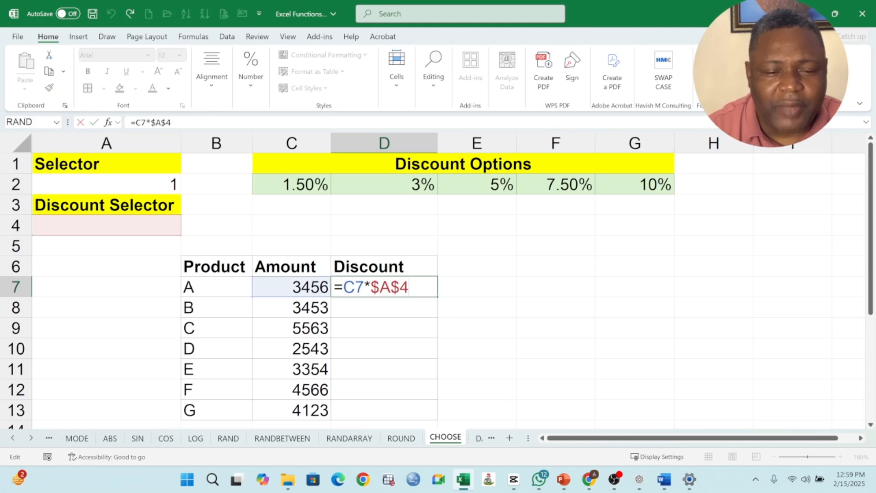
{"action": "left_click", "coordinate": [527, 315]}
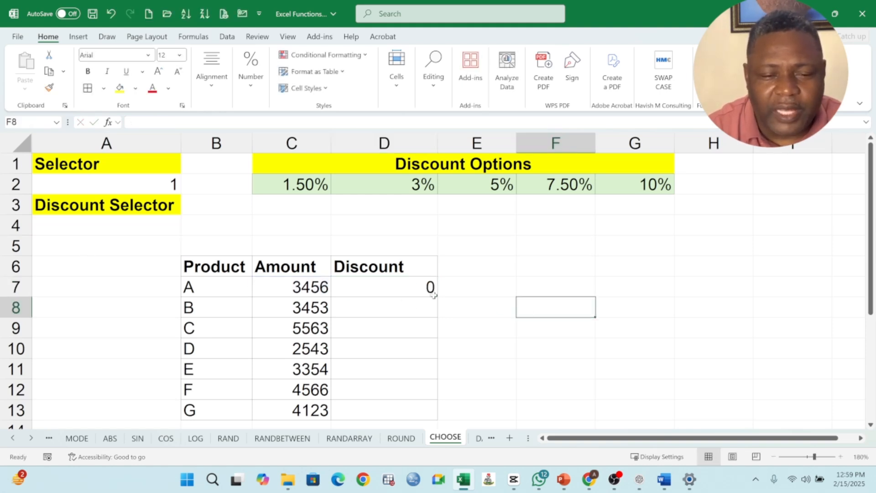
{"action": "left_click", "coordinate": [420, 291]}
{"action": "left_click_drag", "start_coordinate": [437, 296], "coordinate": [434, 413]}
{"action": "left_click", "coordinate": [397, 286]}
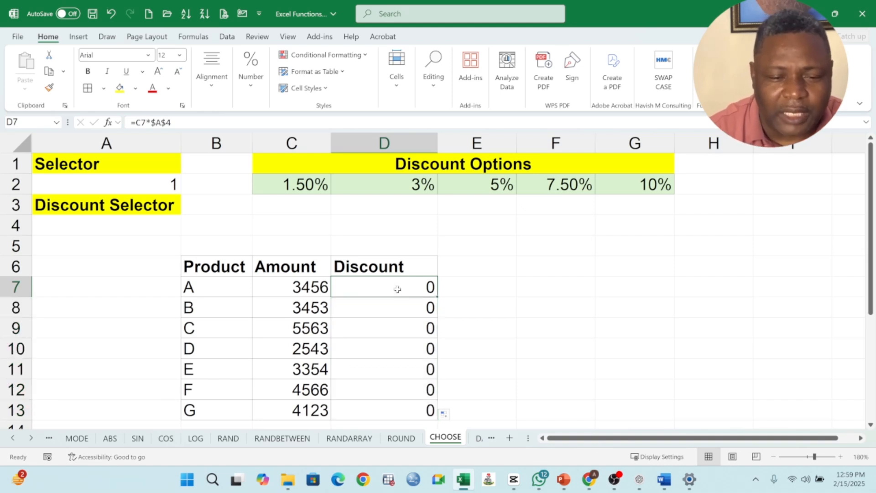
Step: Check the copied discount formulas in D8, D9 and D10 for their references to the amount and the fixed discount selector cell
{"action": "double_click", "coordinate": [401, 309]}
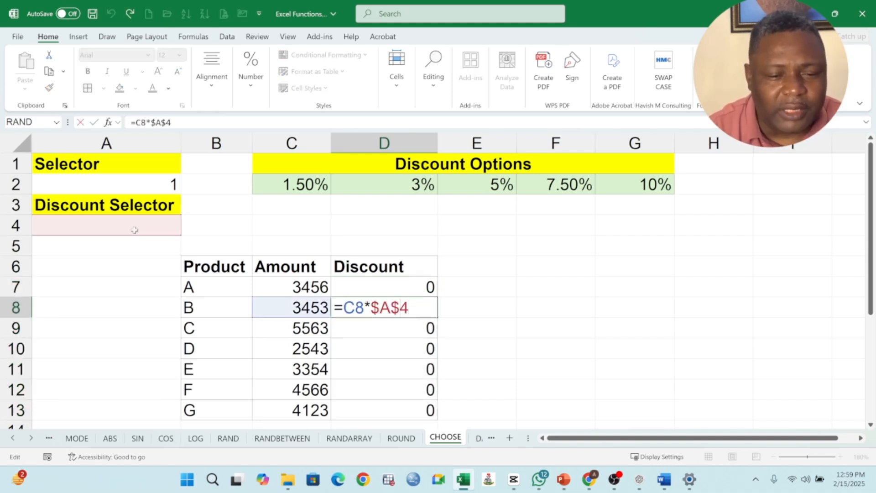
{"action": "left_click", "coordinate": [413, 327]}
{"action": "double_click", "coordinate": [413, 327]}
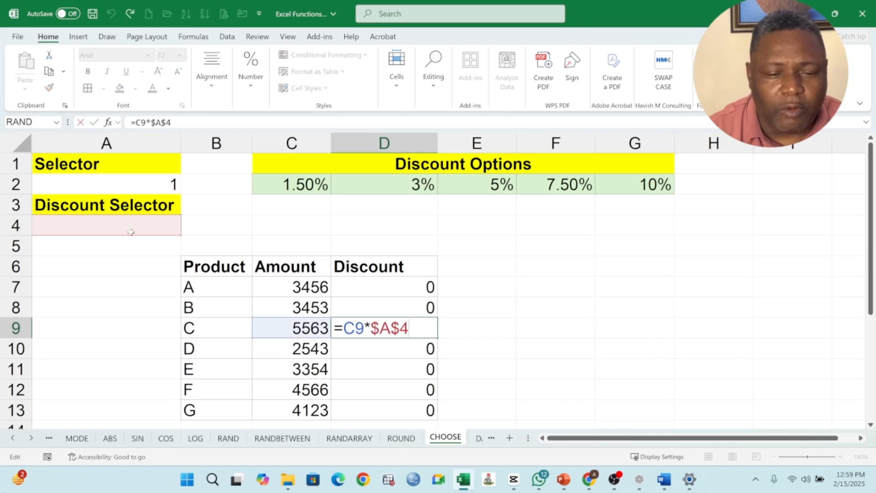
{"action": "key", "text": "Return"}
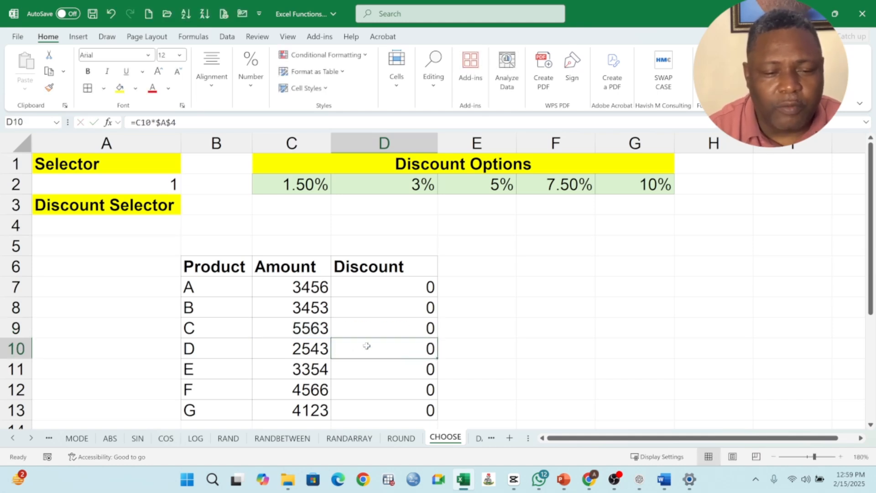
{"action": "double_click", "coordinate": [391, 347]}
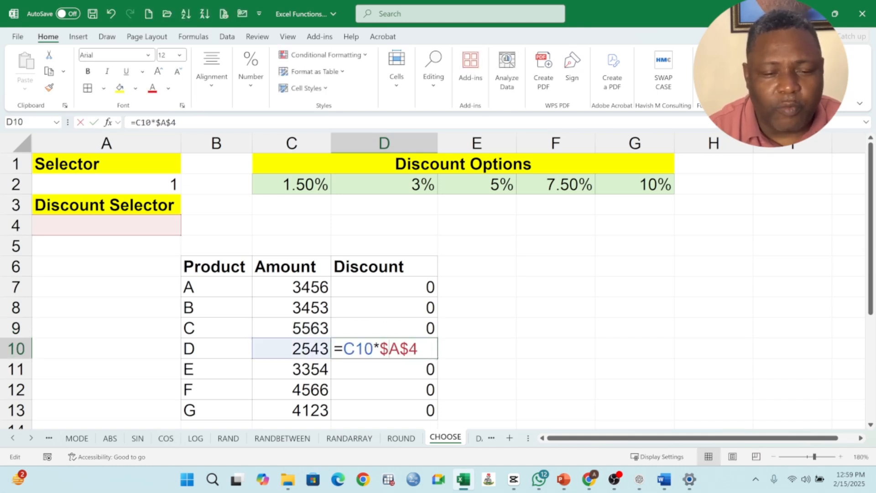
{"action": "left_click", "coordinate": [422, 377]}
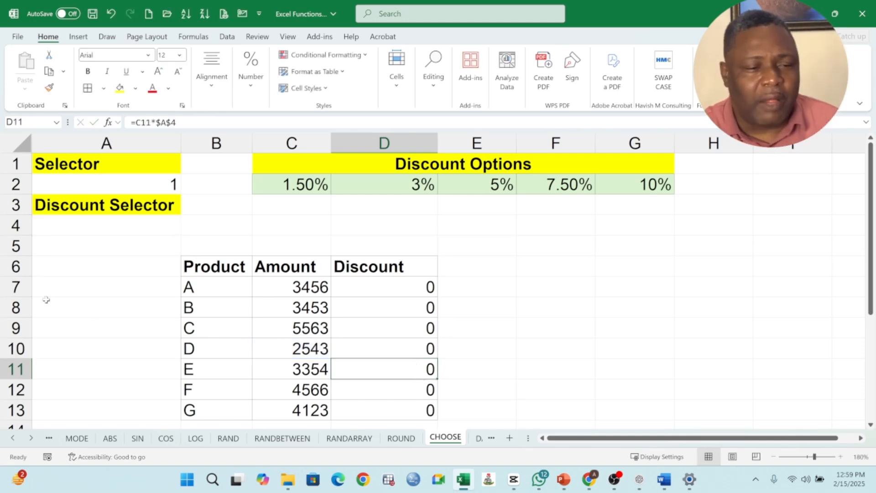
Step: Begin a CHOOSE formula in the Discount Selector cell A4 with the selector cell A2 as the index number
{"action": "left_click", "coordinate": [145, 229]}
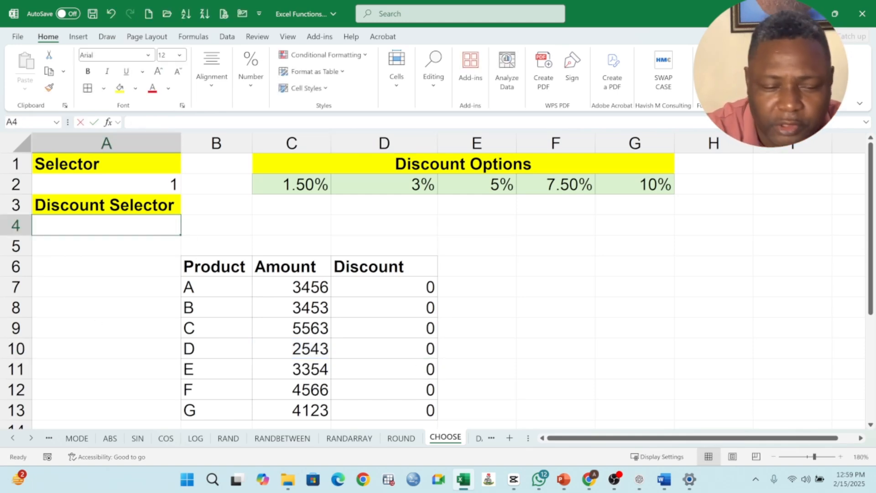
{"action": "type", "text": "=C"}
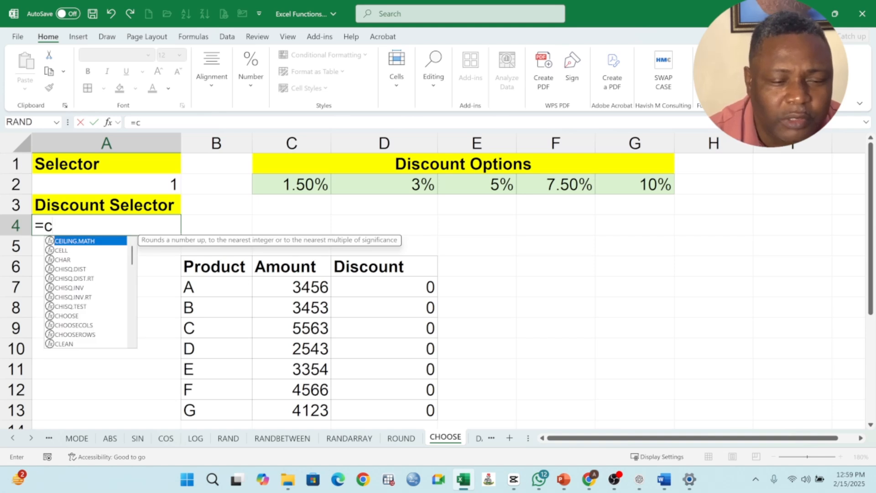
{"action": "key", "text": "BackSpace"}
{"action": "type", "text": "CJ"}
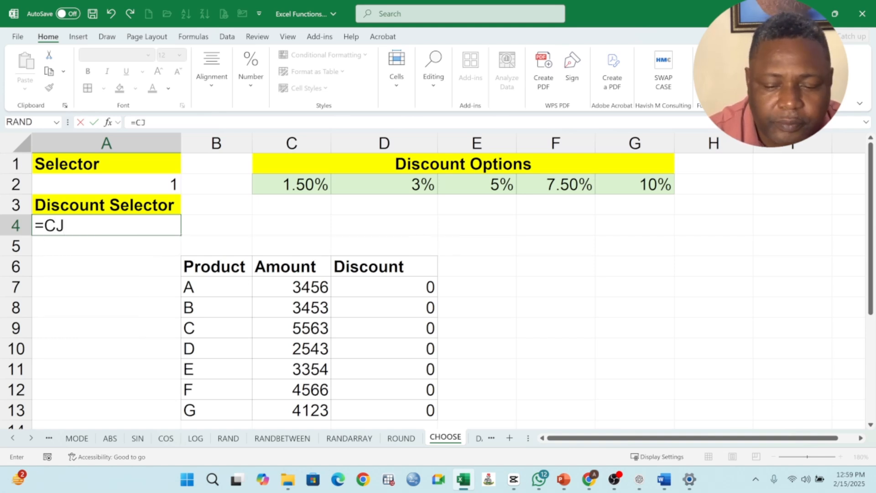
{"action": "key", "text": "BackSpace"}
{"action": "type", "text": "HOOSE"}
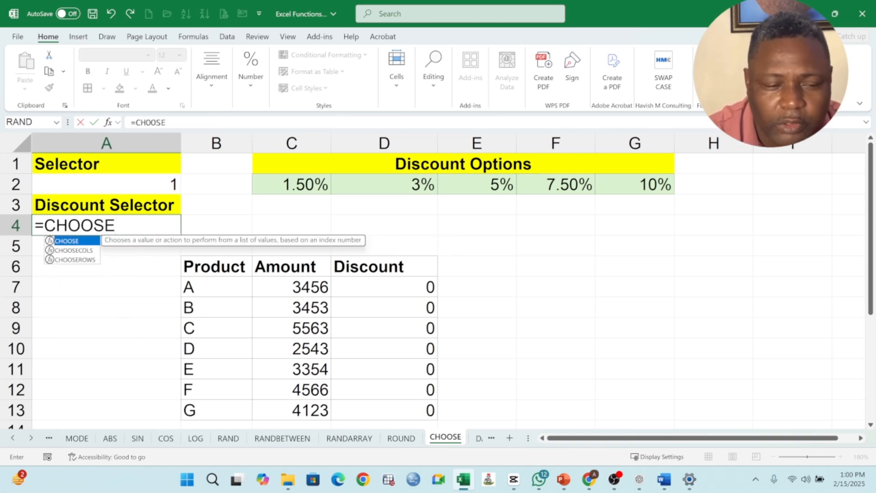
{"action": "type", "text": "("}
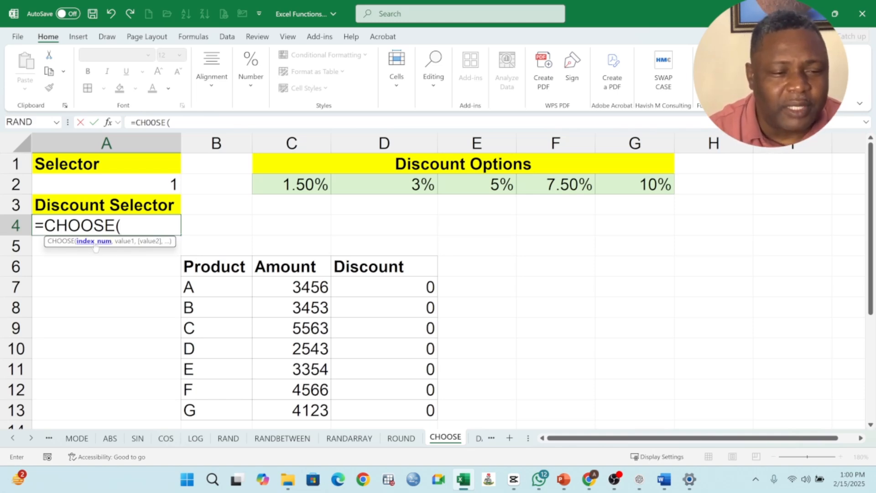
{"action": "left_click", "coordinate": [159, 184]}
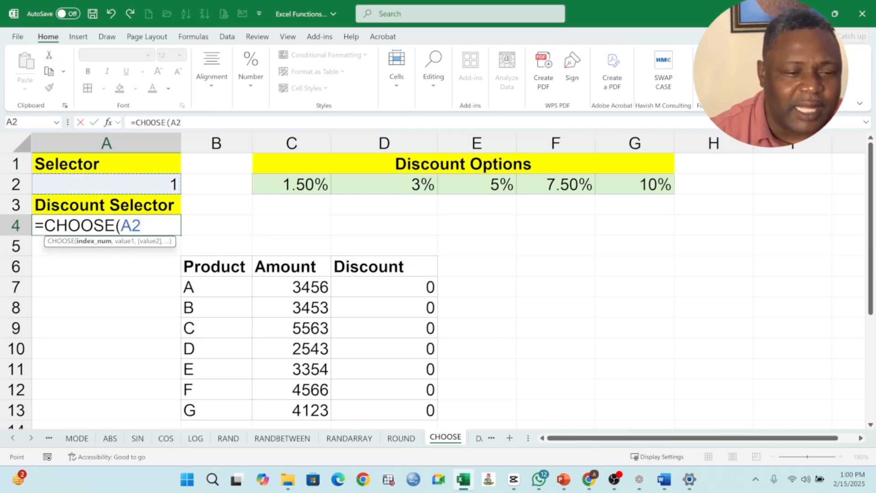
{"action": "type", "text": ","}
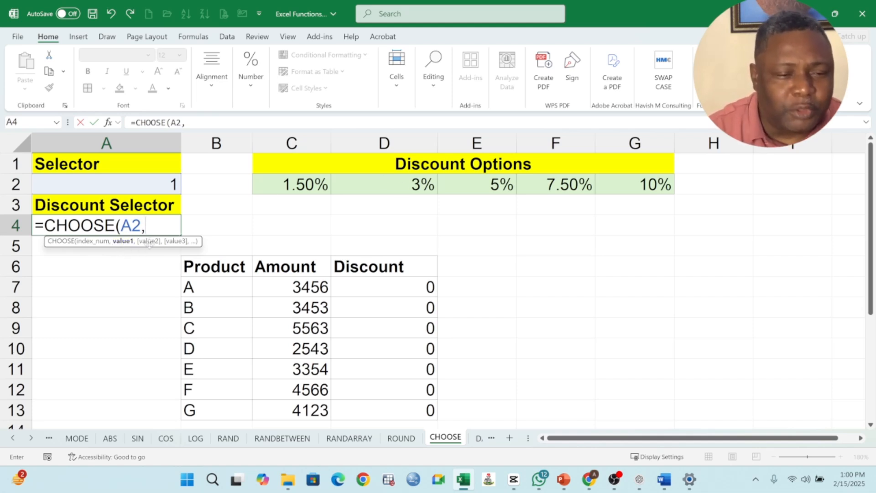
{"action": "left_click_drag", "start_coordinate": [299, 185], "coordinate": [630, 183]}
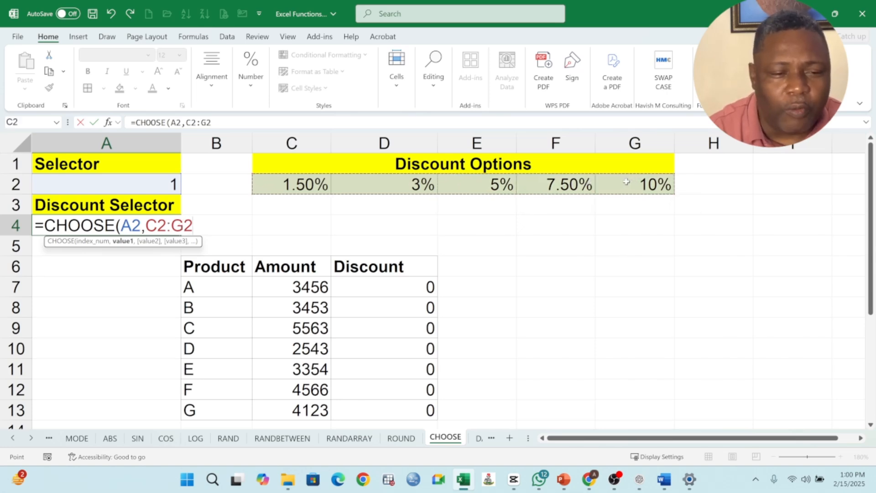
{"action": "key", "text": "BackSpace"}
{"action": "key", "text": "BackSpace"}
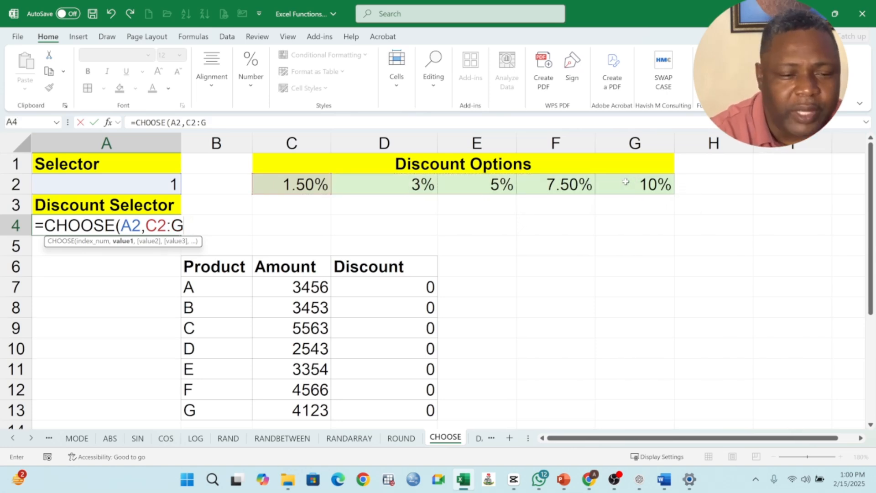
{"action": "key", "text": "BackSpace"}
{"action": "key", "text": "BackSpace"}
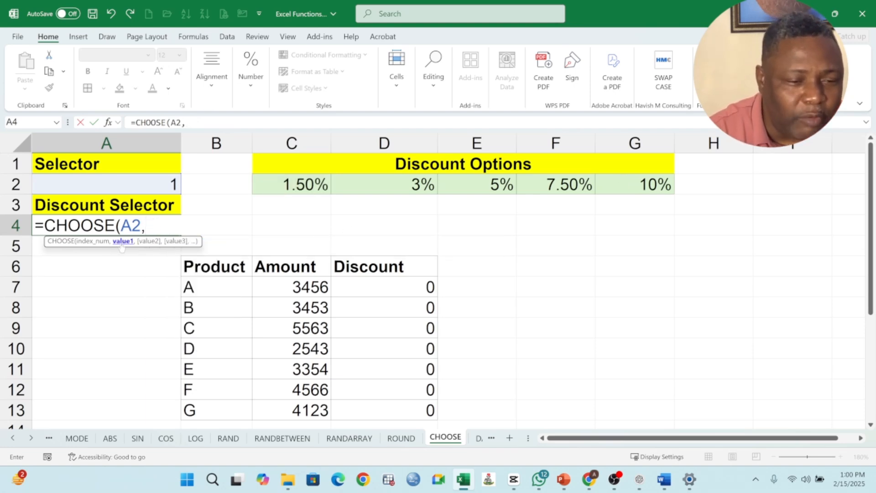
Step: Add C2, D2, E2, F2 and G2 as separate values to complete A4's formula as =CHOOSE(A2,C2,D2,E2,F2,G2)
{"action": "left_click", "coordinate": [292, 183]}
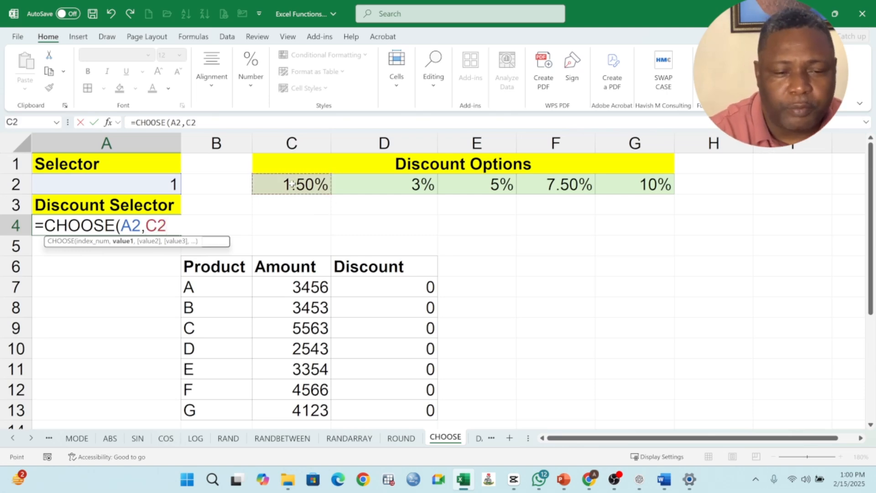
{"action": "type", "text": ","}
{"action": "left_click", "coordinate": [420, 183]}
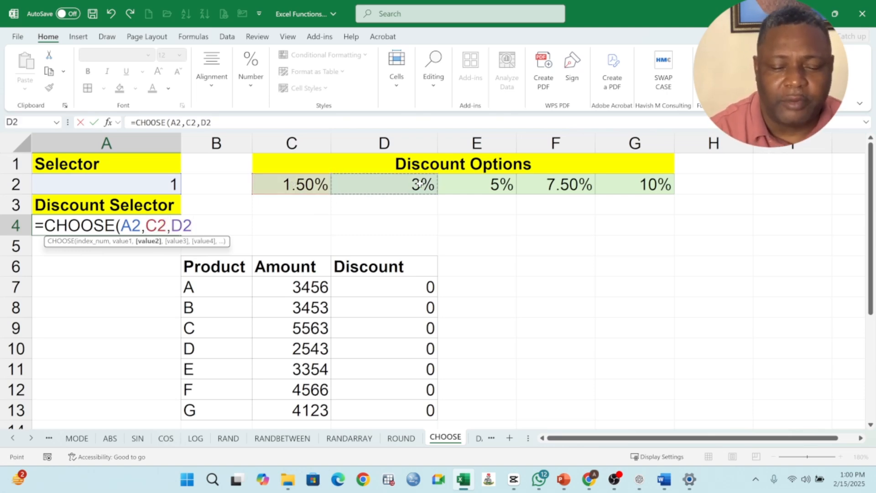
{"action": "type", "text": ","}
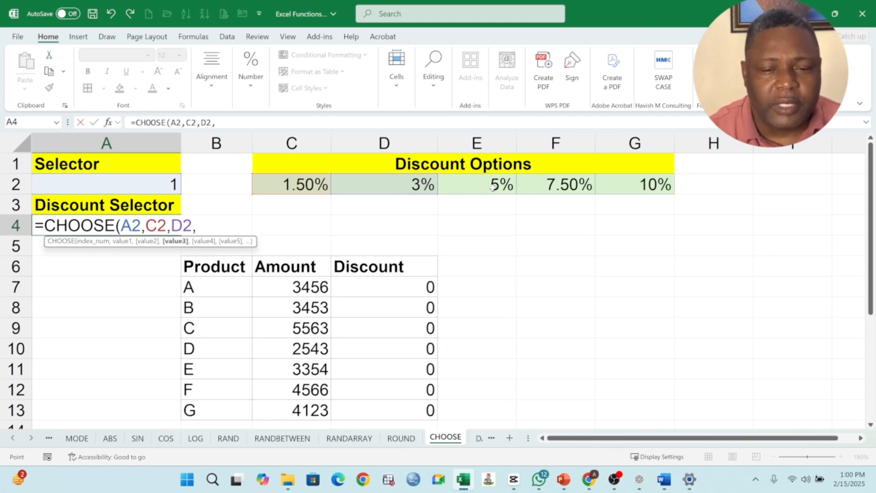
{"action": "left_click", "coordinate": [491, 187]}
{"action": "type", "text": ","}
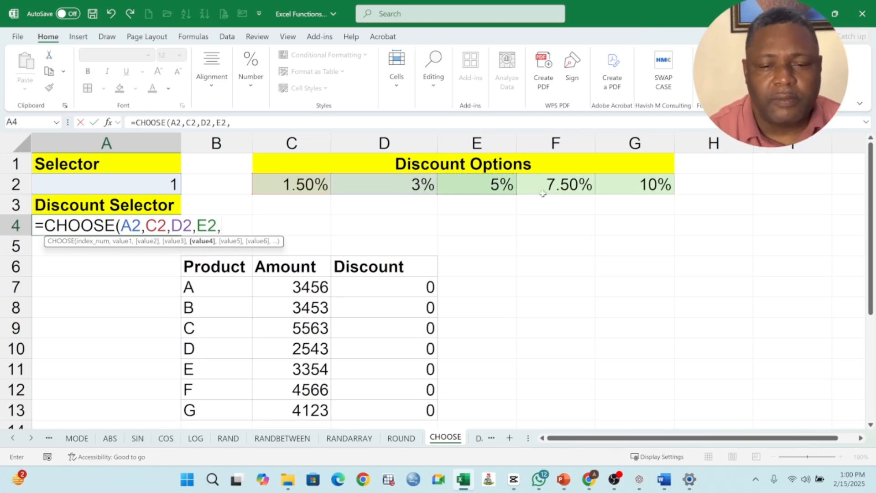
{"action": "left_click", "coordinate": [556, 184]}
{"action": "type", "text": ","}
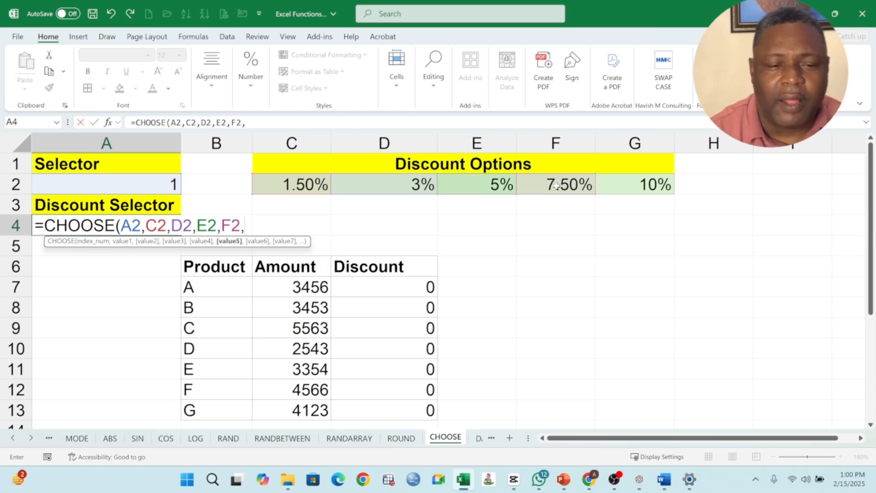
{"action": "left_click", "coordinate": [639, 189]}
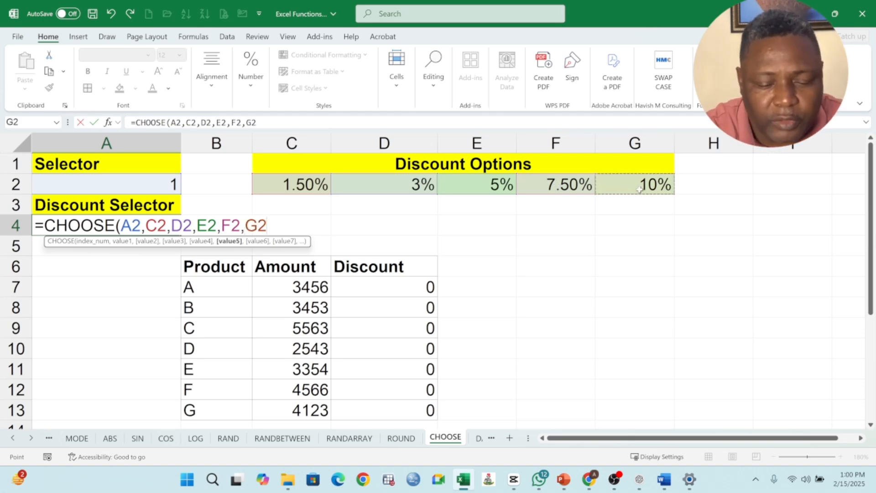
{"action": "type", "text": ")"}
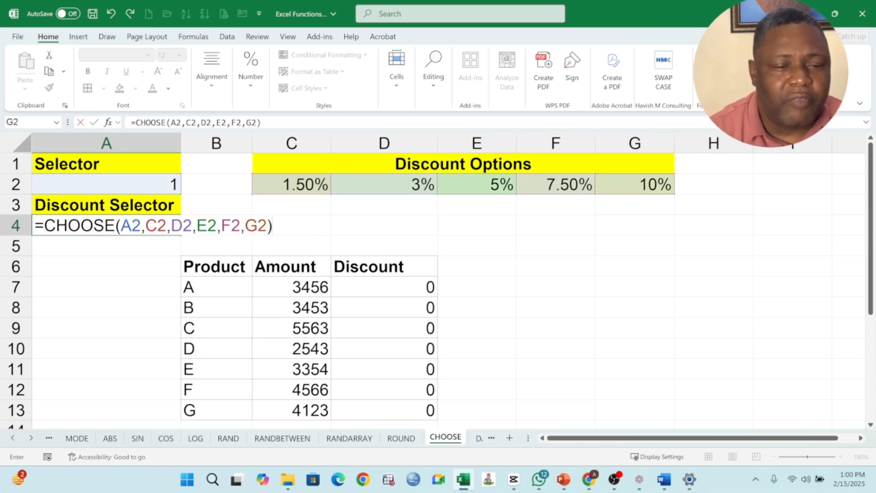
{"action": "left_click_drag", "start_coordinate": [146, 225], "coordinate": [267, 225]}
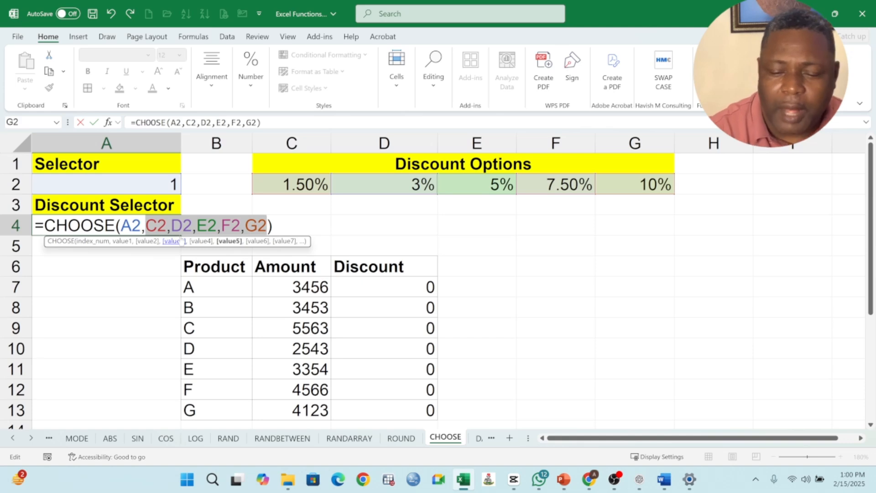
{"action": "key", "text": "Return"}
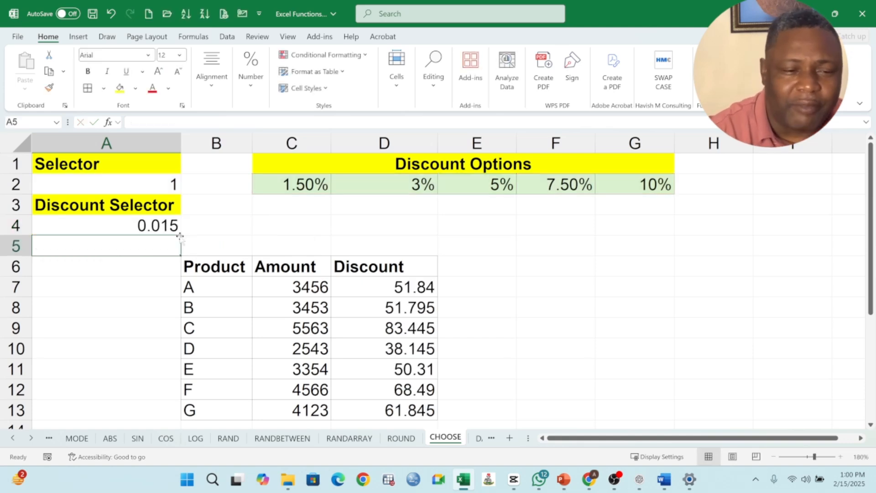
Step: Compare the selector in A2 and the chosen rate in A4 with the discount options in C2:G2 and the discounts in D7:D13
{"action": "left_click", "coordinate": [149, 228]}
{"action": "left_click", "coordinate": [172, 184]}
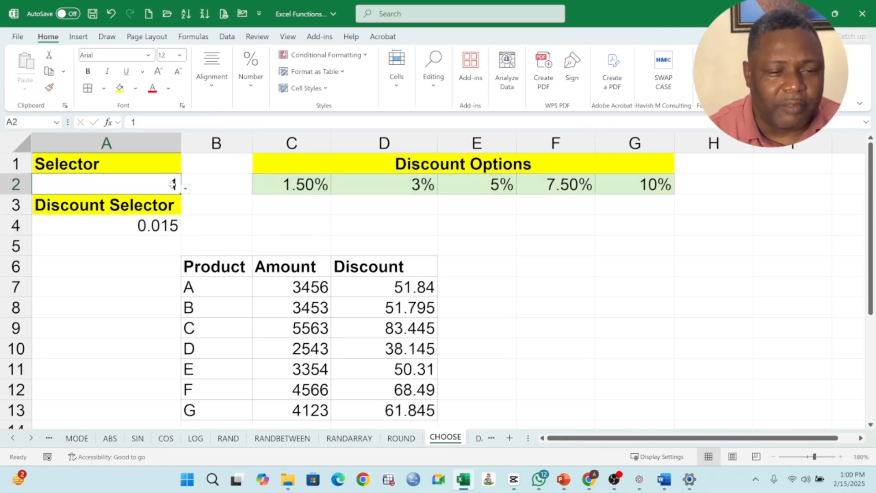
{"action": "left_click", "coordinate": [168, 224]}
{"action": "left_click", "coordinate": [294, 186]}
{"action": "left_click", "coordinate": [385, 183]}
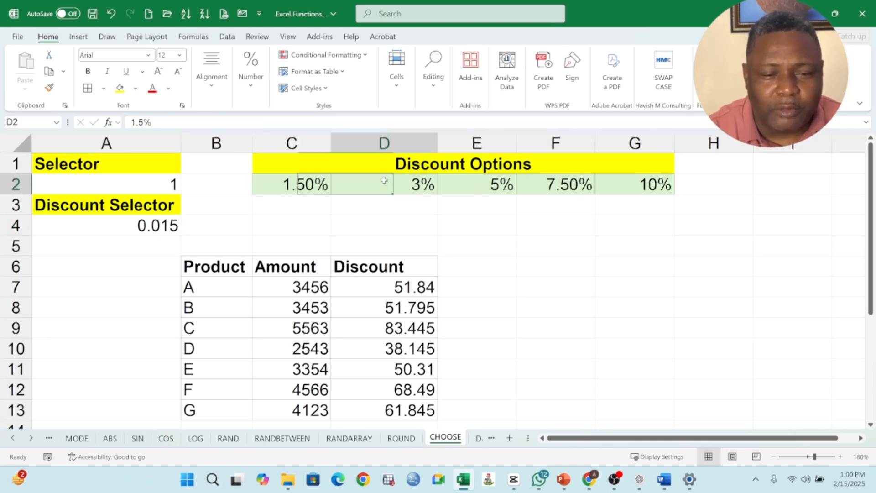
{"action": "left_click", "coordinate": [461, 184]}
{"action": "left_click", "coordinate": [554, 184]}
{"action": "left_click", "coordinate": [646, 187]}
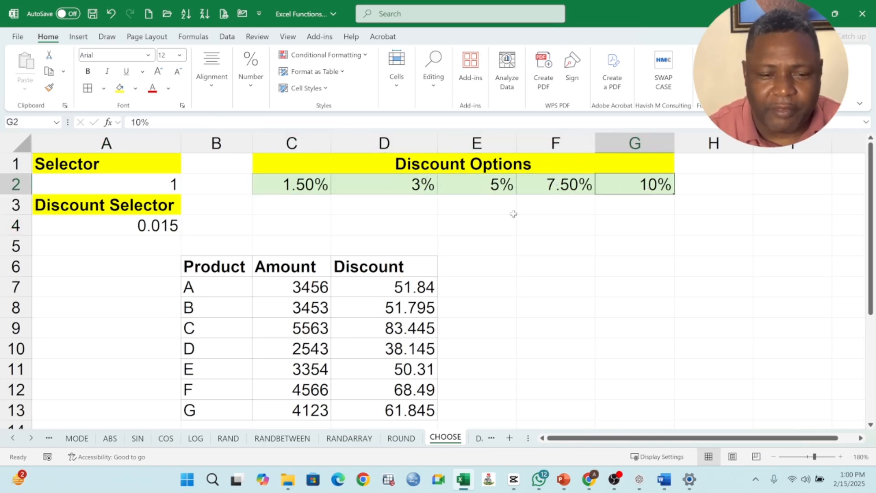
{"action": "left_click", "coordinate": [141, 225]}
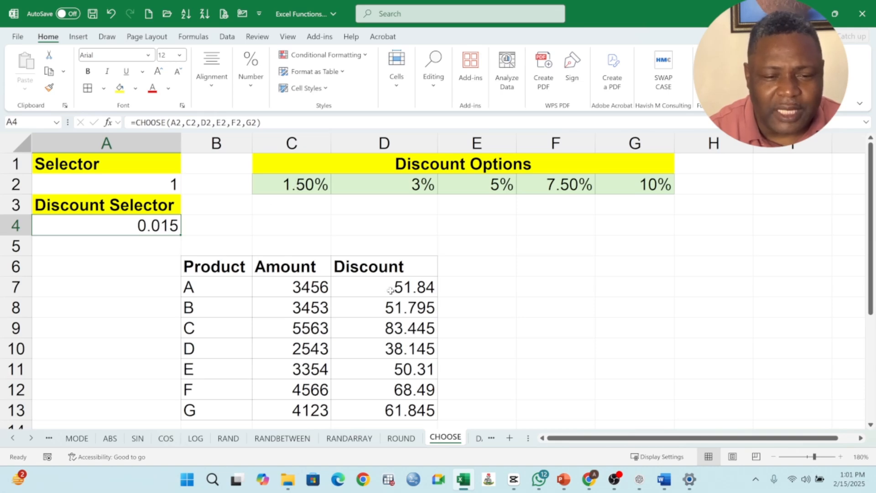
{"action": "left_click_drag", "start_coordinate": [396, 288], "coordinate": [409, 405]}
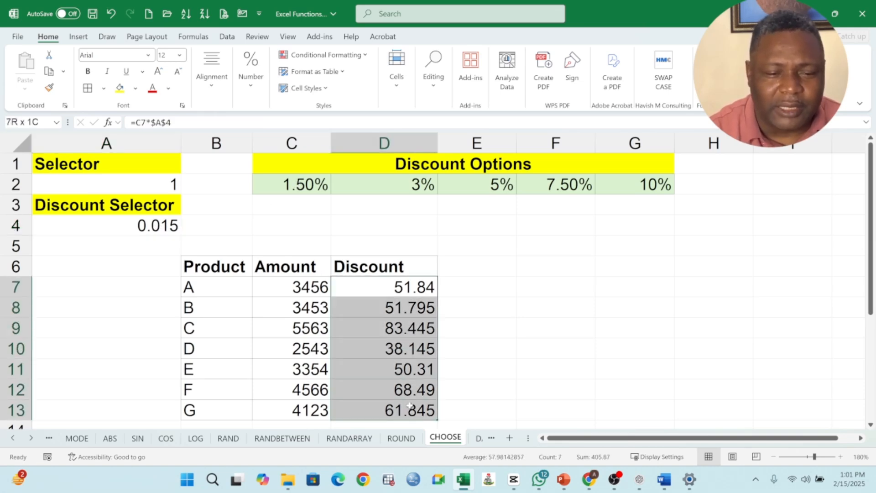
Step: Set the selector in A2 to 2 and review the recalculated discounts in D7:D13
{"action": "left_click", "coordinate": [170, 182]}
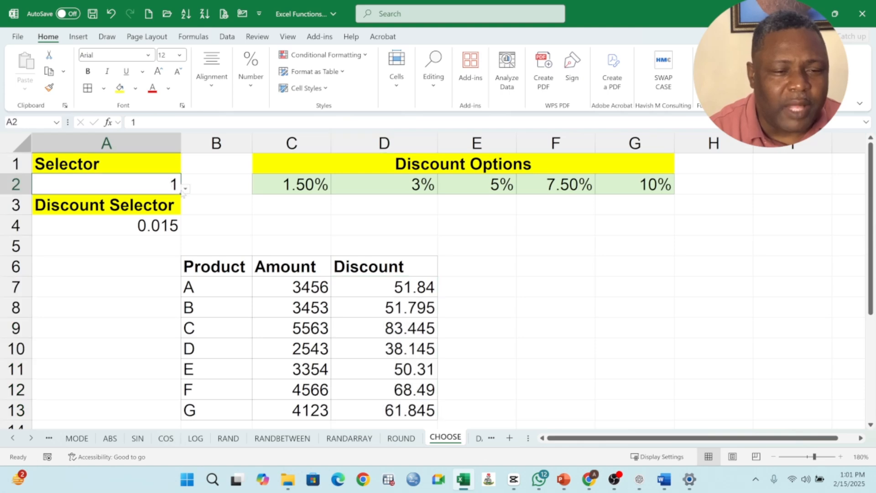
{"action": "left_click", "coordinate": [185, 188]}
{"action": "left_click", "coordinate": [174, 210]}
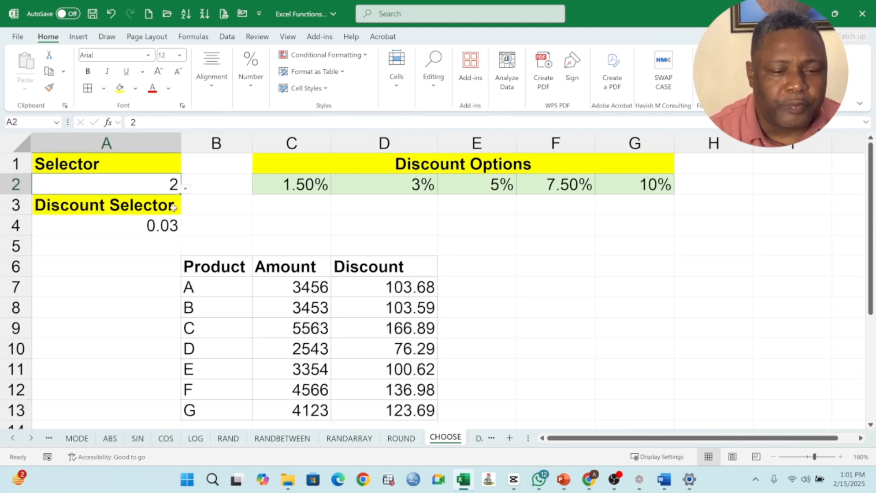
{"action": "left_click_drag", "start_coordinate": [408, 287], "coordinate": [412, 409]}
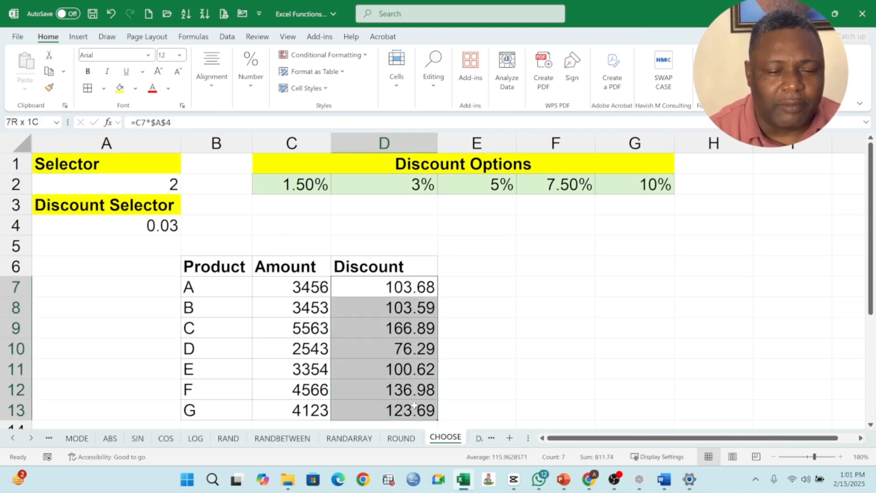
Step: Check the selector in A2, the chosen rate in A4 and product A's discount formula in D7
{"action": "left_click", "coordinate": [162, 187]}
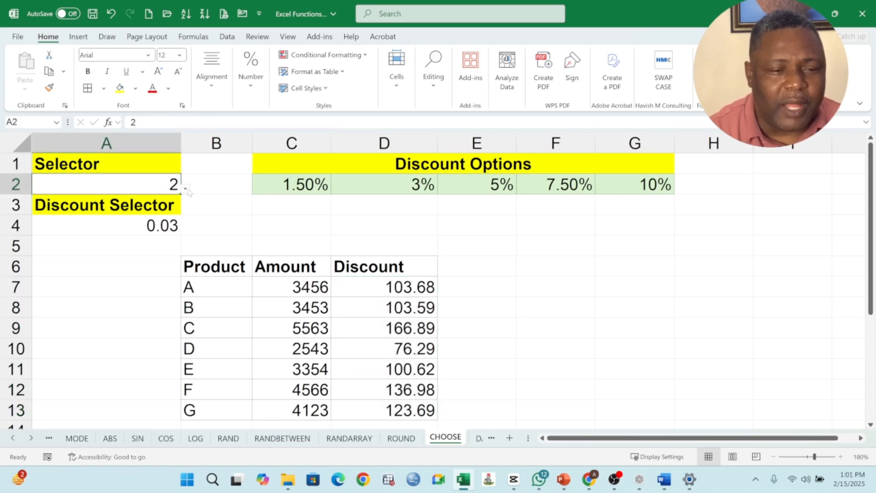
{"action": "left_click", "coordinate": [162, 227]}
{"action": "double_click", "coordinate": [409, 291]}
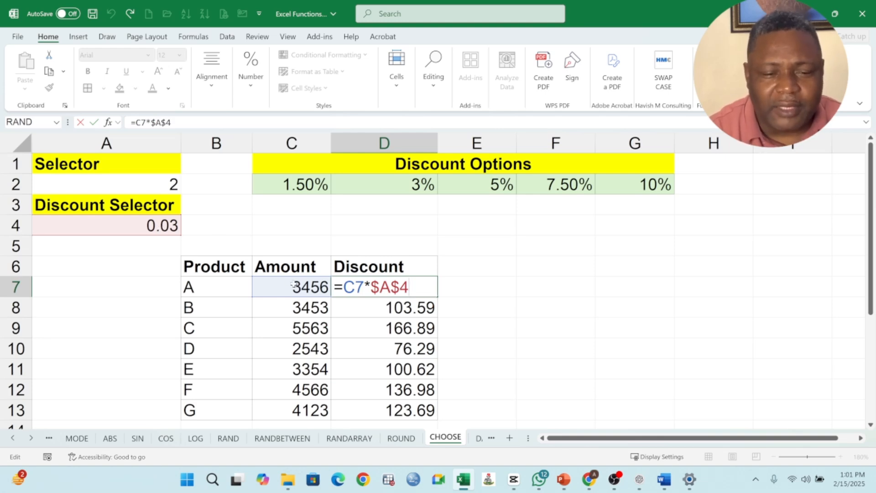
{"action": "key", "text": "Return"}
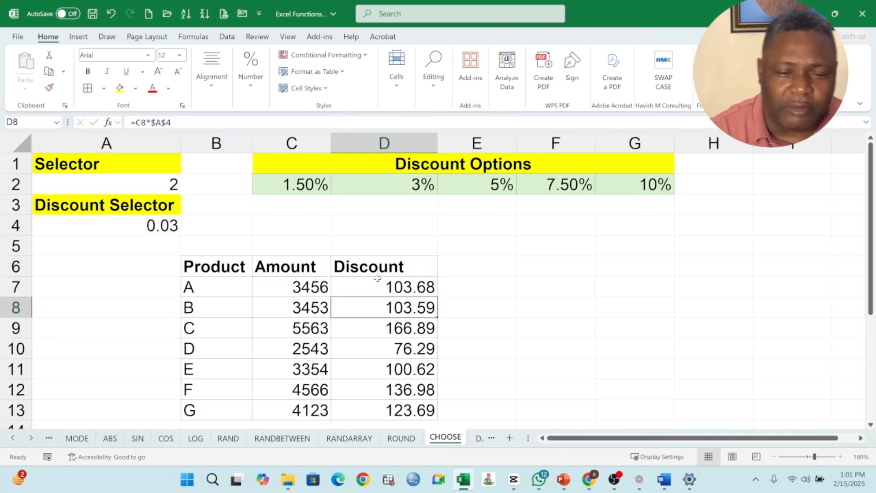
Step: Test the CHOOSE formula by setting the selector in A2 to 5, 4 and 3 in turn
{"action": "left_click", "coordinate": [166, 183]}
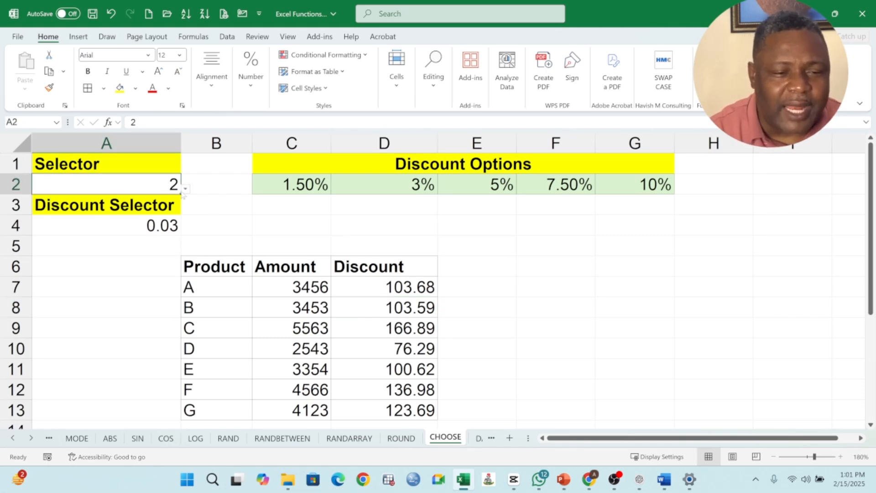
{"action": "left_click", "coordinate": [185, 188]}
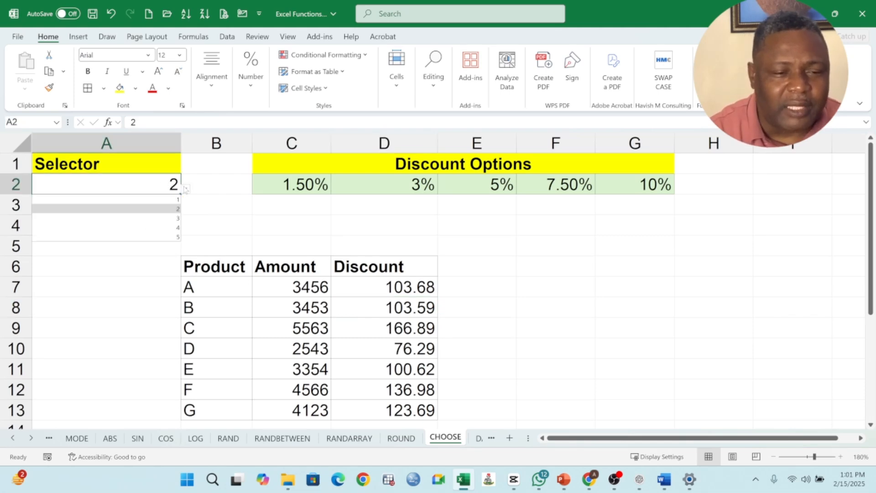
{"action": "left_click", "coordinate": [174, 238]}
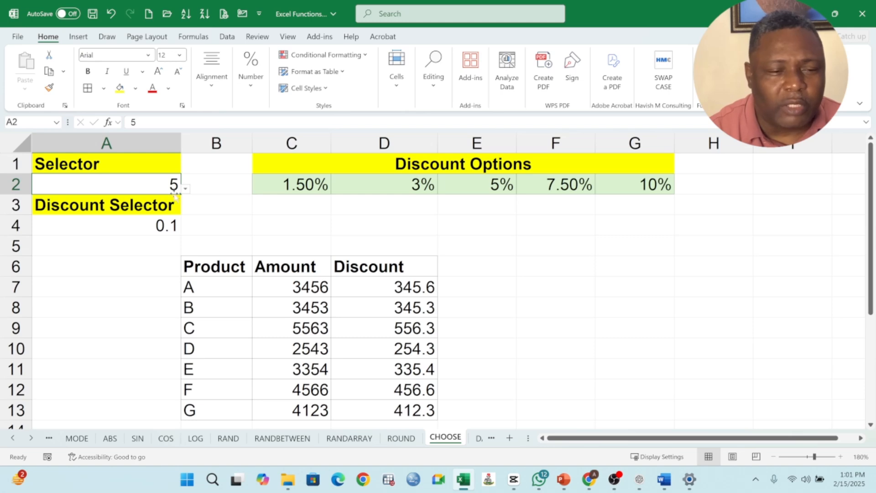
{"action": "left_click", "coordinate": [185, 188]}
{"action": "left_click", "coordinate": [181, 228]}
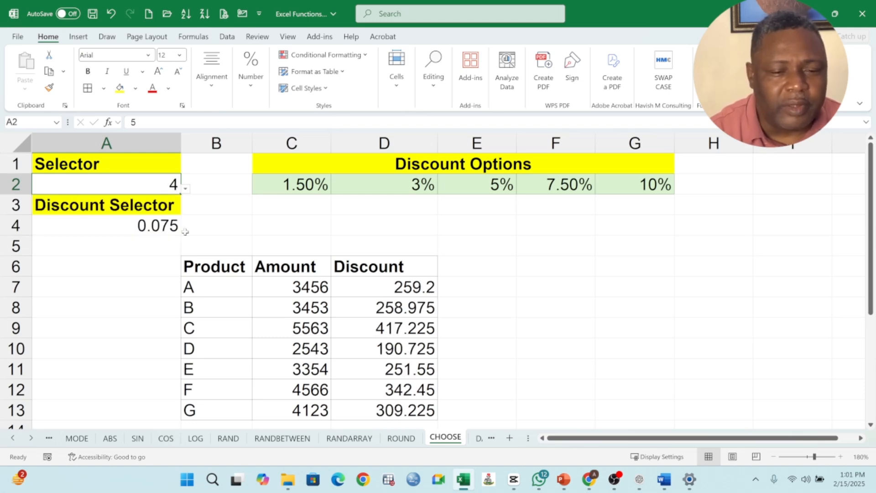
{"action": "left_click", "coordinate": [185, 188]}
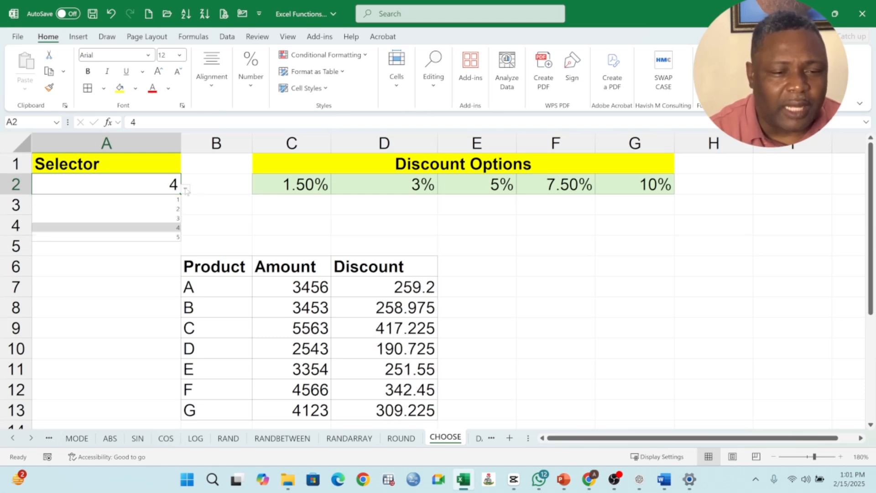
{"action": "left_click", "coordinate": [175, 218]}
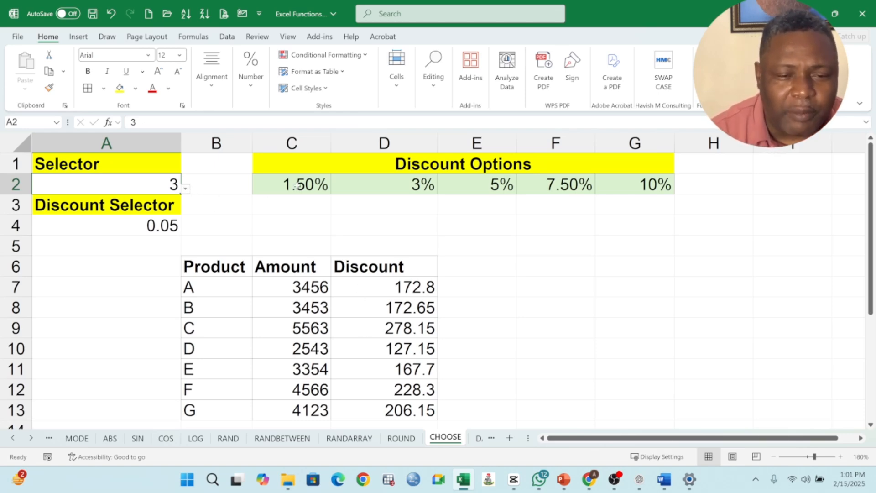
Step: Review the discount options in C2:G2 and set the selector in A2 to 2
{"action": "left_click_drag", "start_coordinate": [296, 185], "coordinate": [611, 186]}
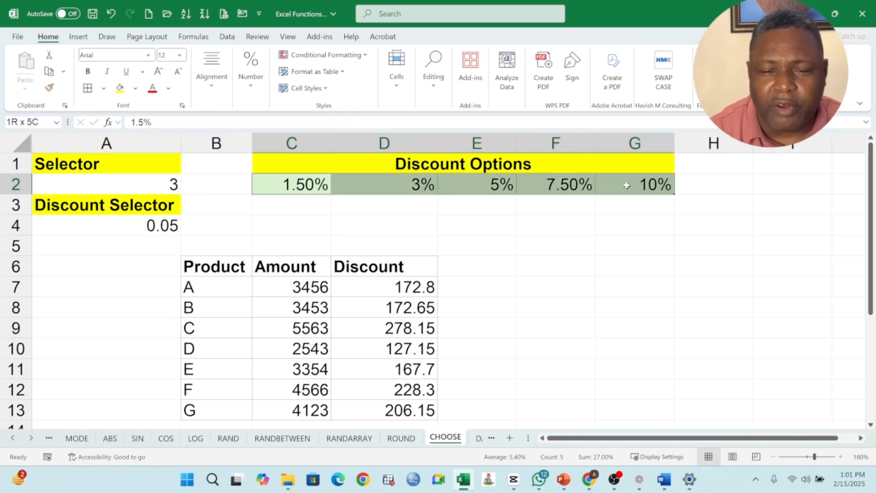
{"action": "left_click", "coordinate": [171, 187]}
{"action": "left_click", "coordinate": [185, 189]}
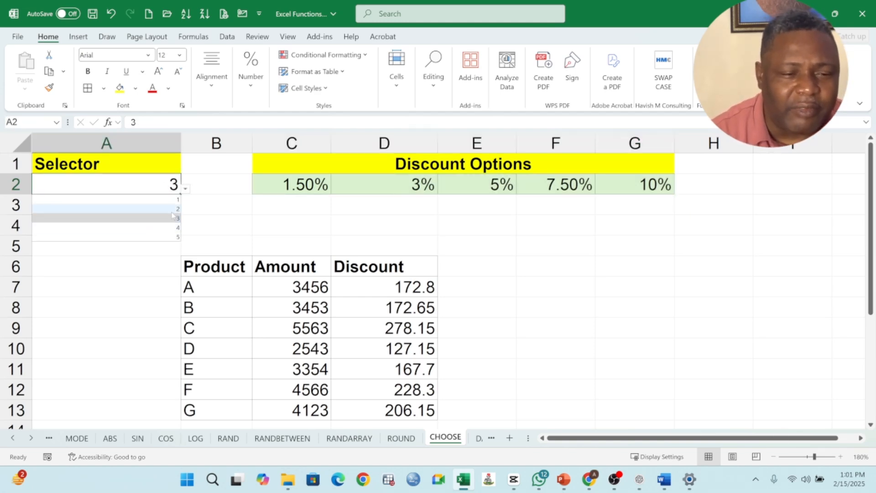
{"action": "left_click", "coordinate": [176, 210]}
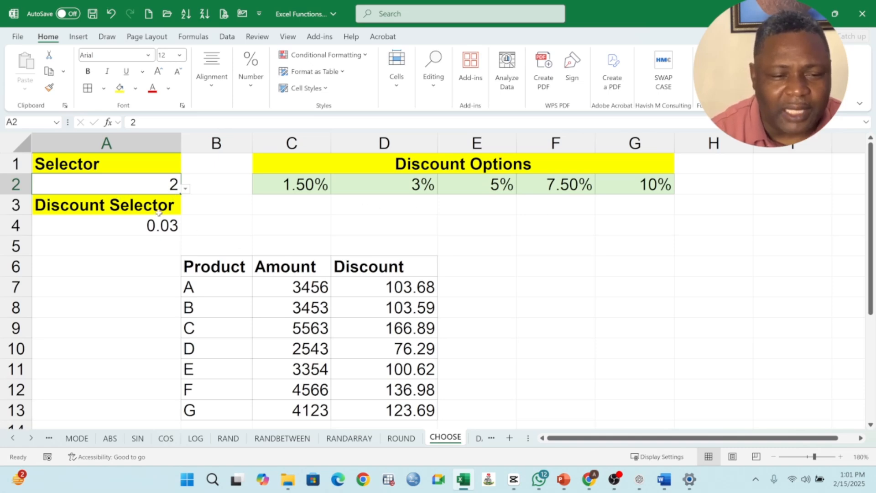
Step: Raise the selector in A2 one value at a time to 3, 4 and 5 to test each discount rate
{"action": "left_click", "coordinate": [186, 188]}
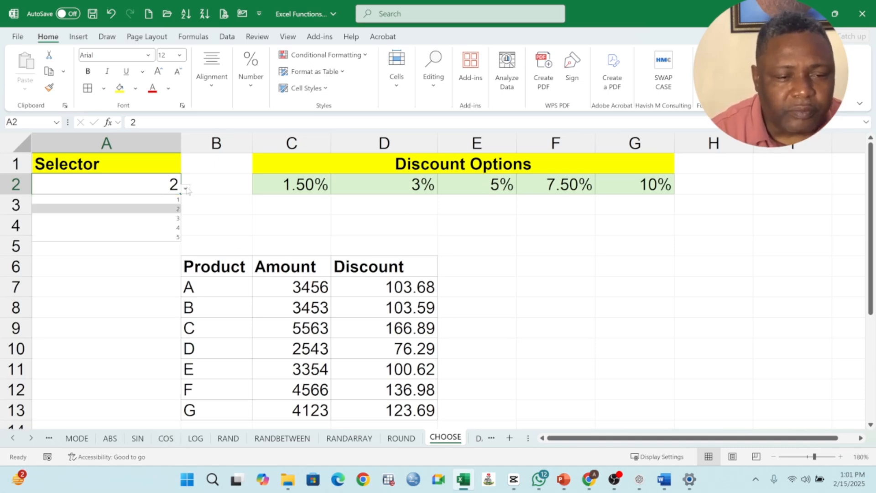
{"action": "left_click", "coordinate": [178, 218]}
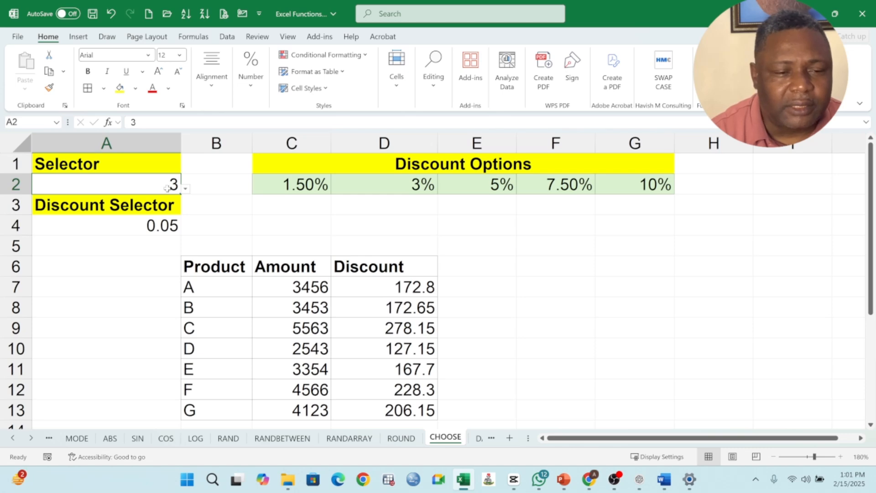
{"action": "left_click", "coordinate": [186, 189]}
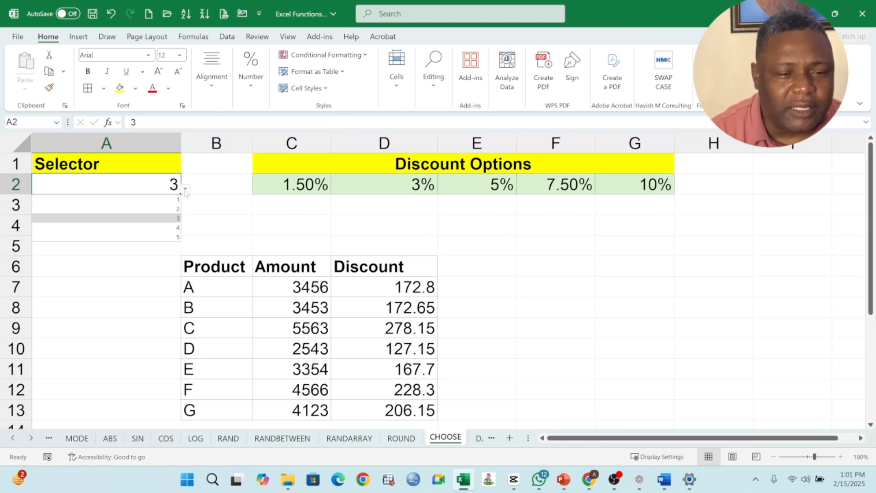
{"action": "left_click", "coordinate": [178, 227]}
{"action": "left_click", "coordinate": [185, 189]}
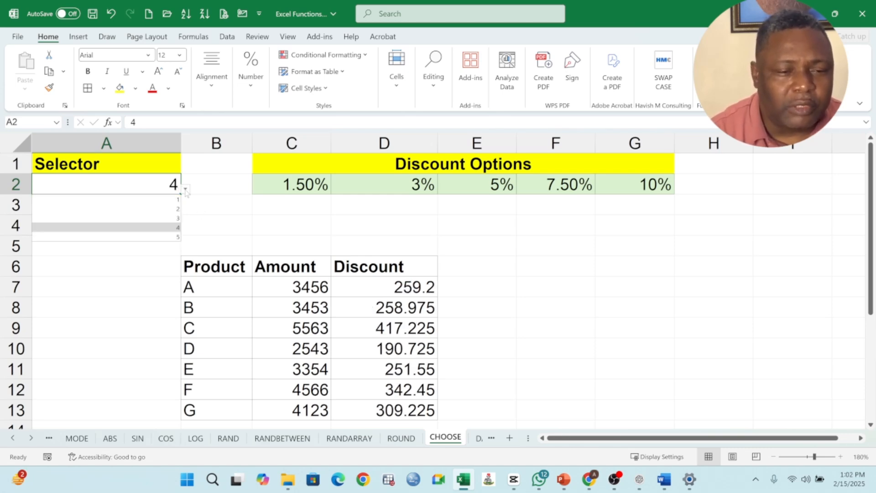
{"action": "left_click", "coordinate": [178, 236]}
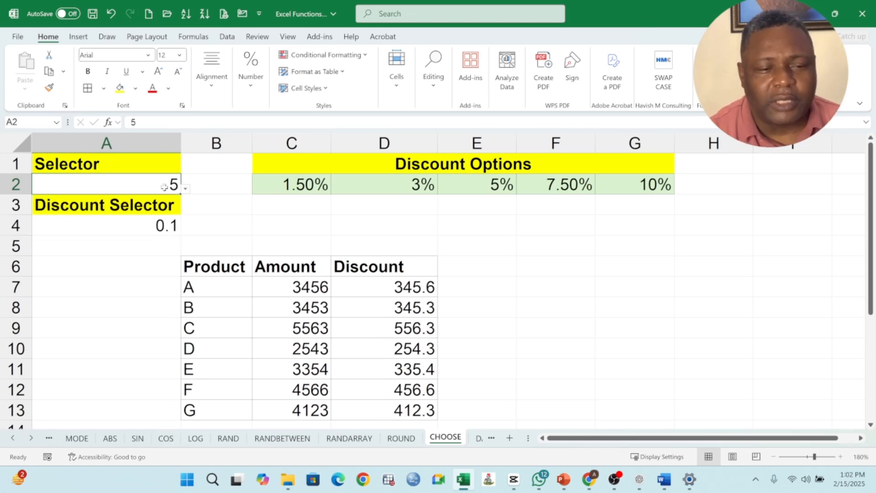
{"action": "left_click", "coordinate": [195, 198]}
{"action": "left_click", "coordinate": [167, 183]}
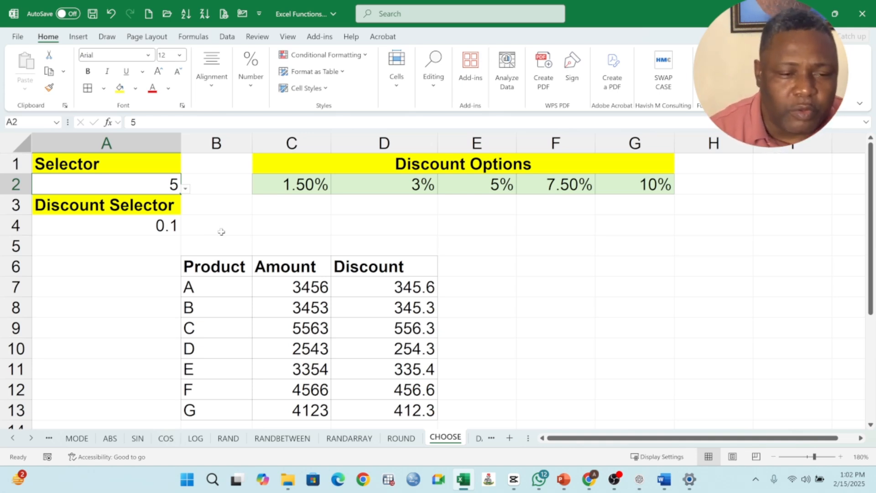
Step: Set the selector in A2 to 1 and again to 2 to test the two lowest discount rates
{"action": "left_click", "coordinate": [186, 188]}
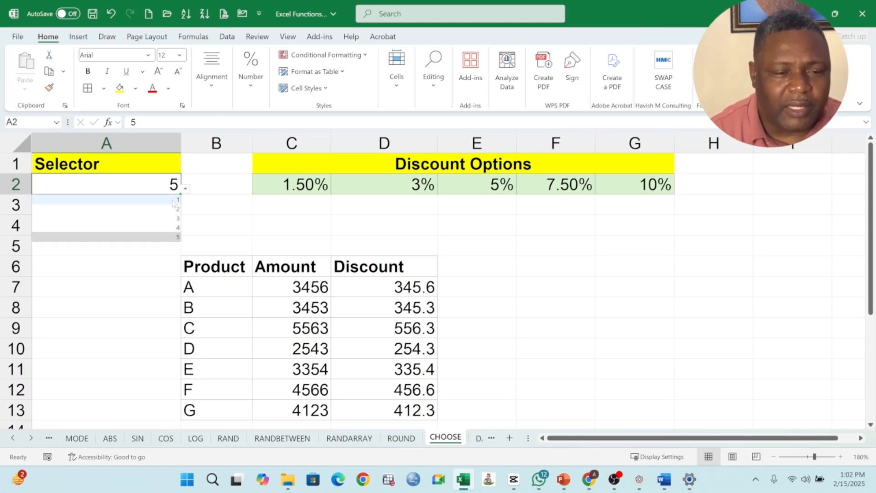
{"action": "left_click", "coordinate": [175, 199]}
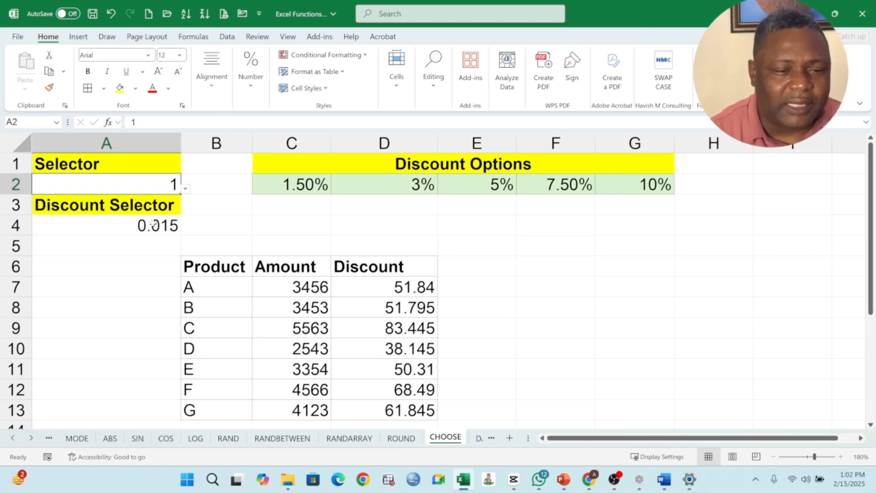
{"action": "left_click", "coordinate": [185, 188]}
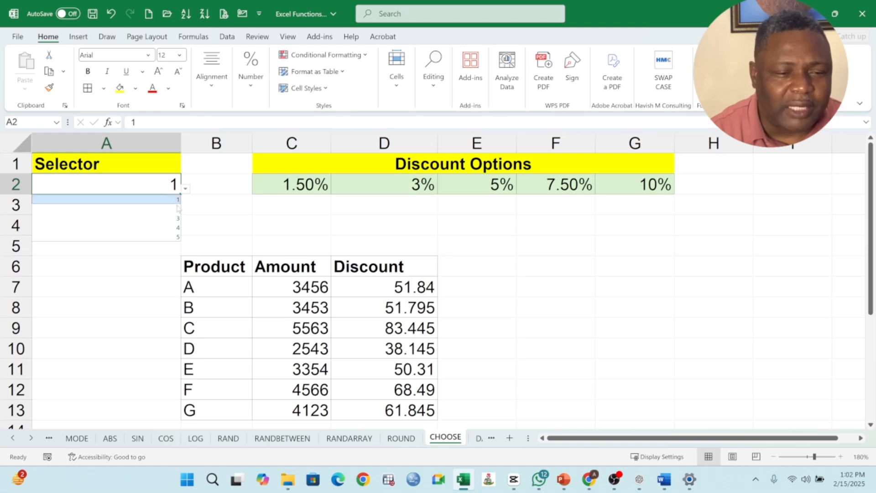
{"action": "left_click", "coordinate": [178, 208]}
Step: Examine how the selector choices in A2, the CHOOSE formula in A4, the options in C2:G2 and the discounts in D7:D13 relate
{"action": "left_click", "coordinate": [162, 226]}
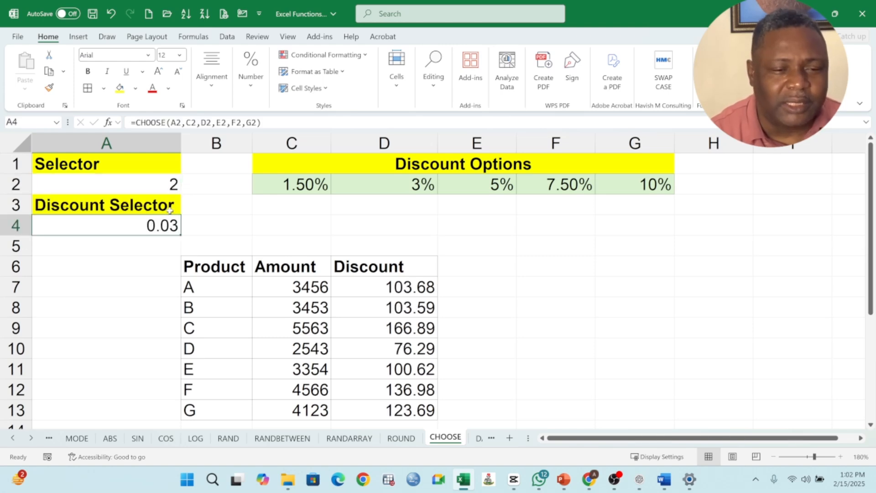
{"action": "left_click", "coordinate": [172, 184]}
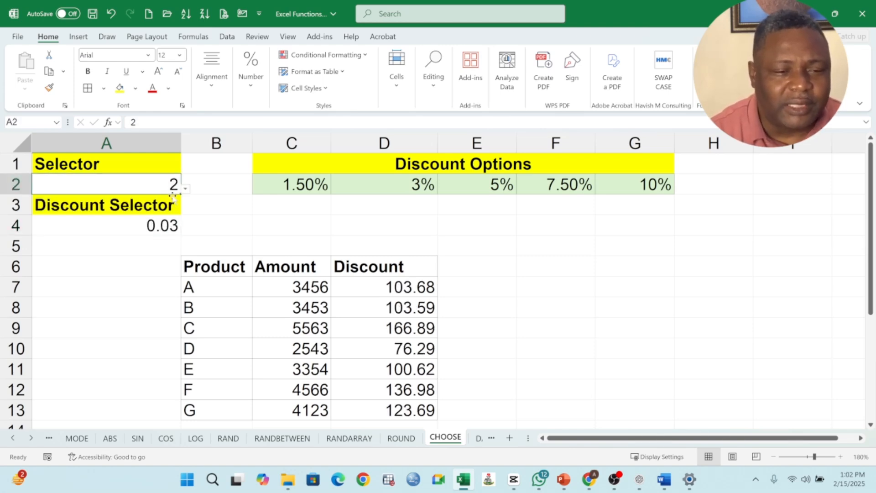
{"action": "left_click", "coordinate": [168, 224]}
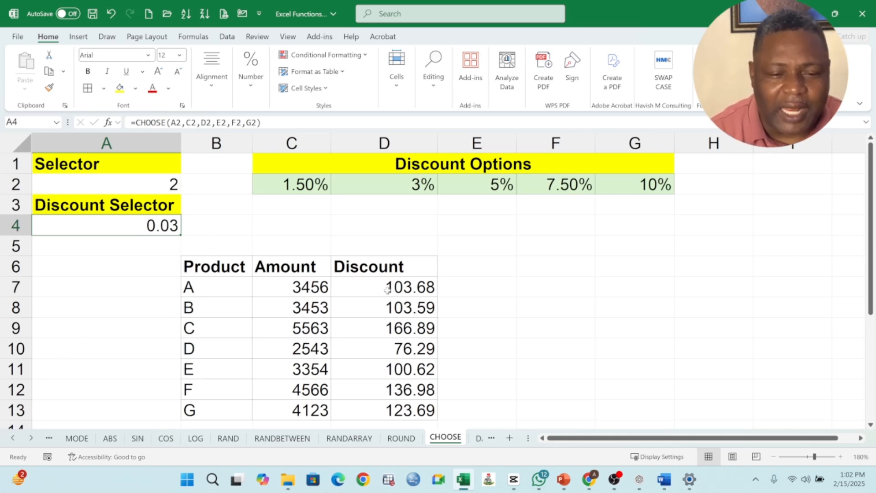
{"action": "left_click_drag", "start_coordinate": [383, 288], "coordinate": [394, 407]}
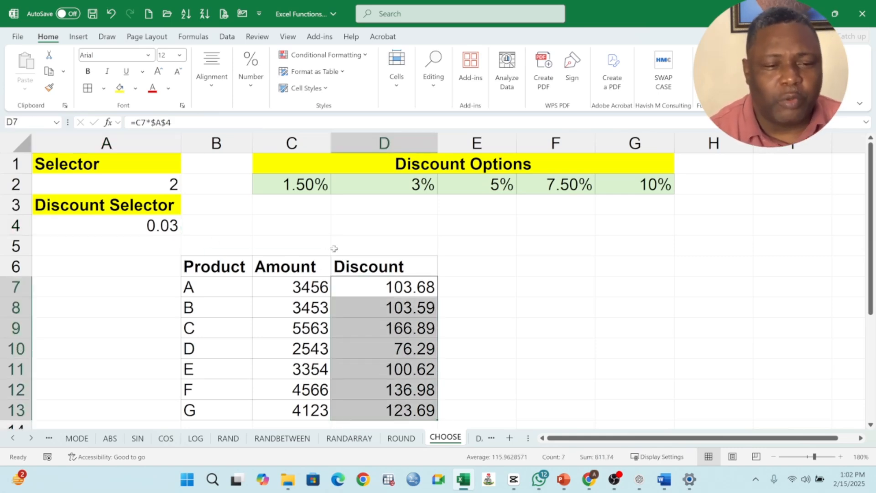
{"action": "left_click", "coordinate": [280, 188]}
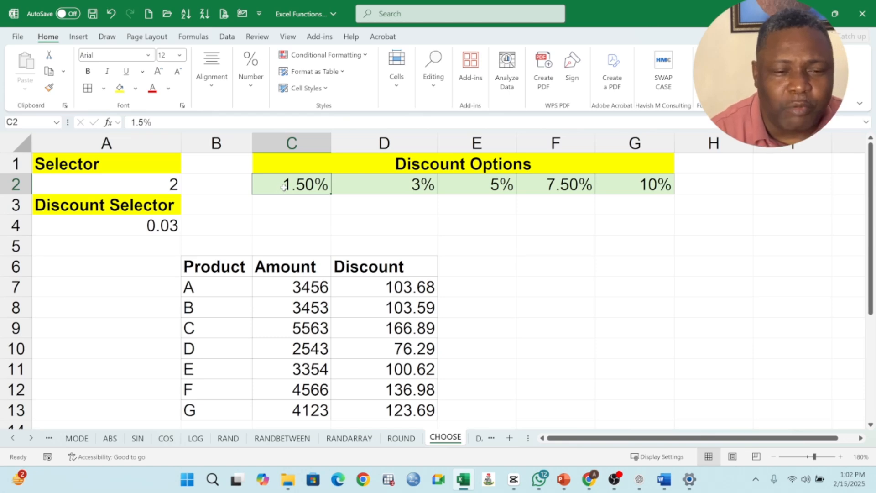
{"action": "left_click_drag", "start_coordinate": [282, 186], "coordinate": [657, 186]}
{"action": "left_click", "coordinate": [362, 165]}
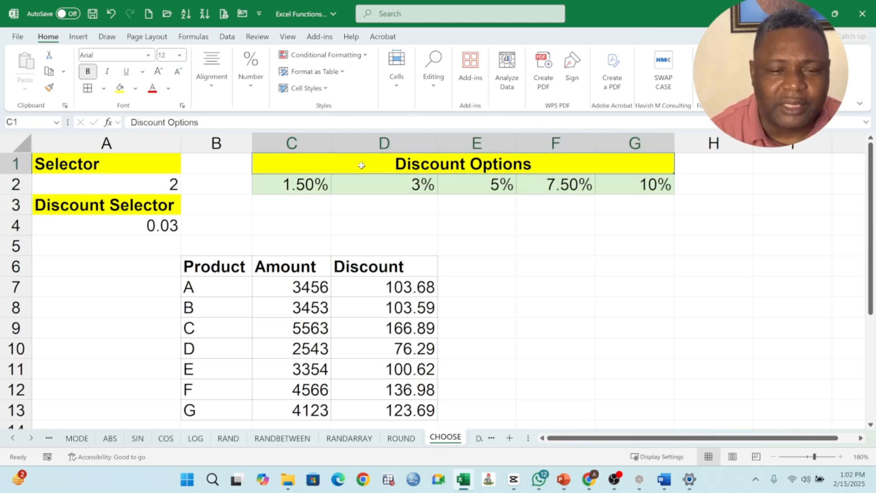
{"action": "left_click", "coordinate": [152, 169]}
{"action": "left_click", "coordinate": [144, 184]}
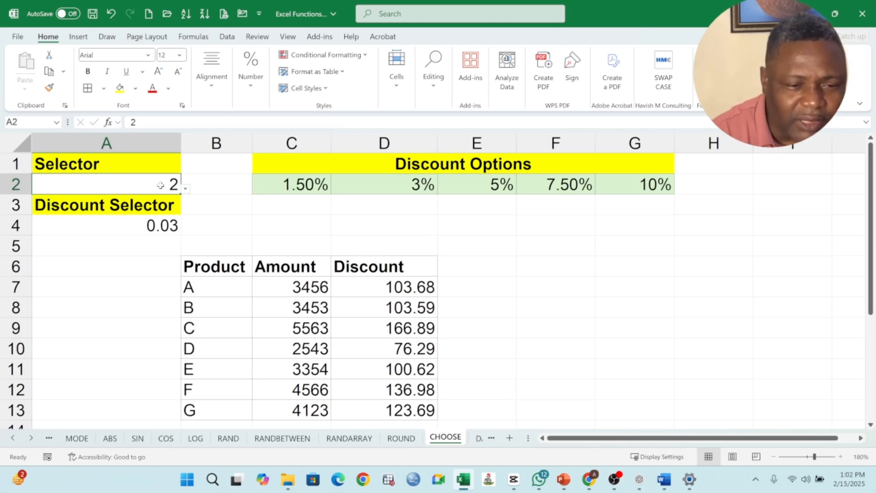
{"action": "left_click", "coordinate": [186, 189]}
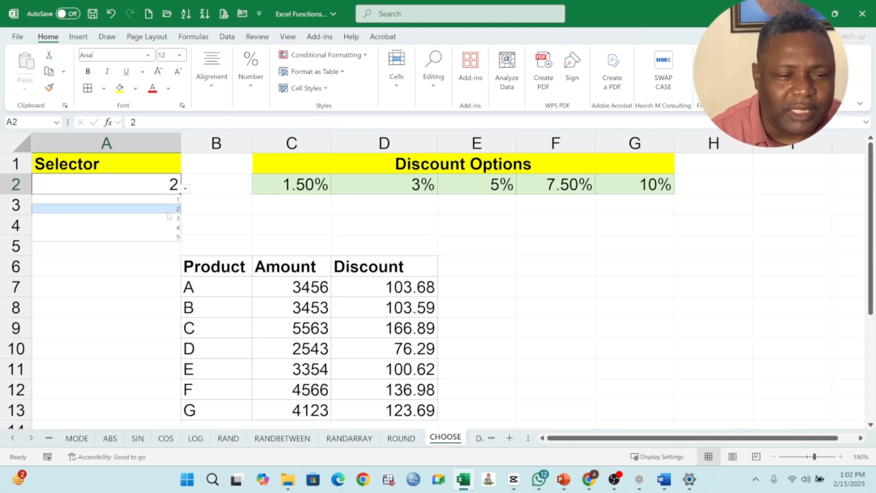
{"action": "left_click", "coordinate": [157, 187]}
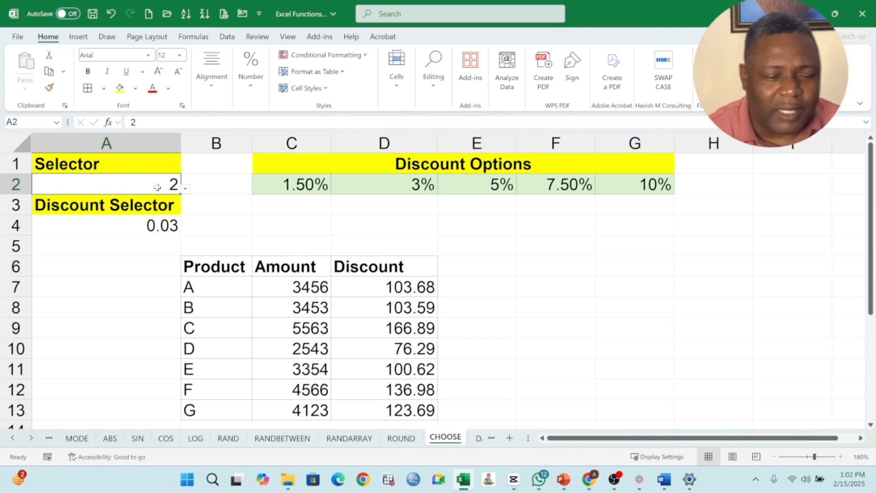
Step: Enter 3 and then 4 directly in A2 as selector values instead of picking them from the list
{"action": "type", "text": "3"}
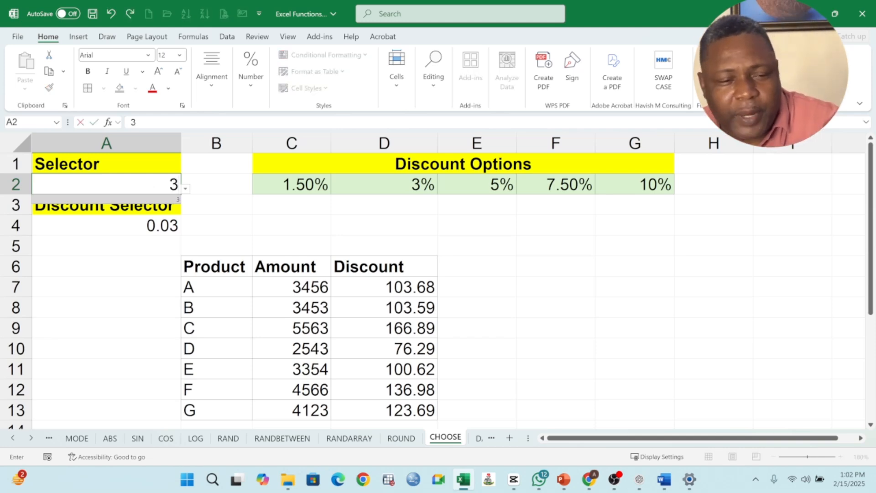
{"action": "key", "text": "Return"}
{"action": "key", "text": "Return"}
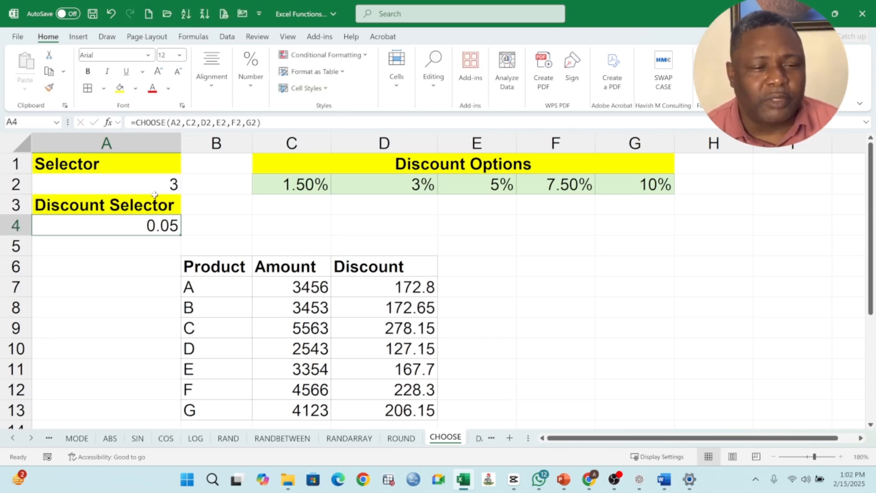
{"action": "left_click", "coordinate": [161, 183]}
{"action": "type", "text": "4"}
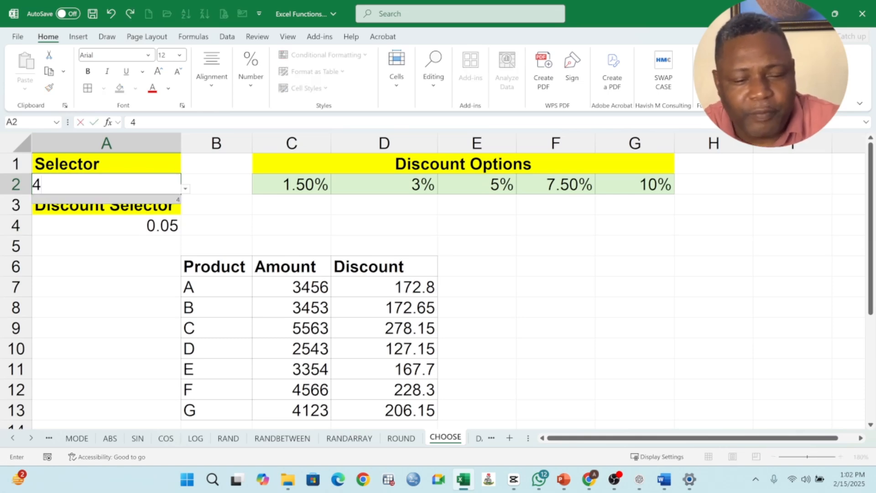
{"action": "key", "text": "Return"}
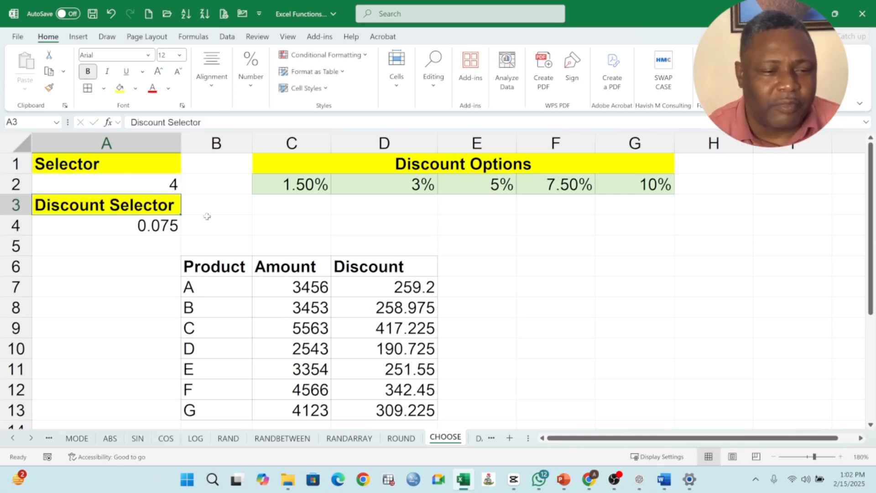
Step: Choose 5 as the selector in A2 and check the chosen rate in A4
{"action": "left_click", "coordinate": [167, 184]}
{"action": "left_click", "coordinate": [186, 188]}
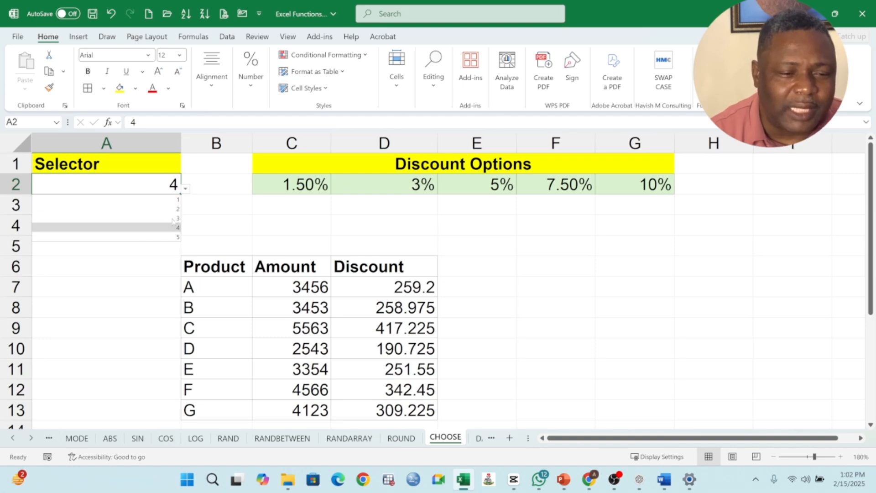
{"action": "left_click", "coordinate": [174, 237]}
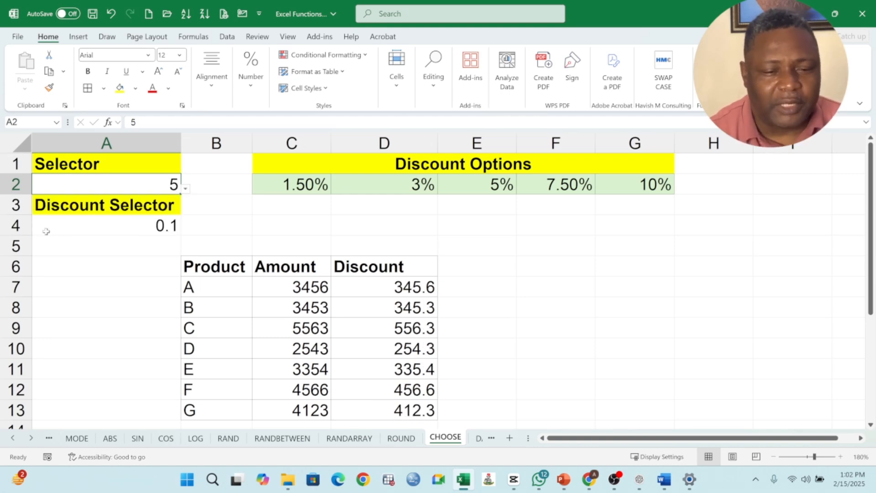
{"action": "left_click", "coordinate": [113, 223]}
Step: Set the selector in A2 to 3 so the product discounts use the third option
{"action": "left_click", "coordinate": [167, 183]}
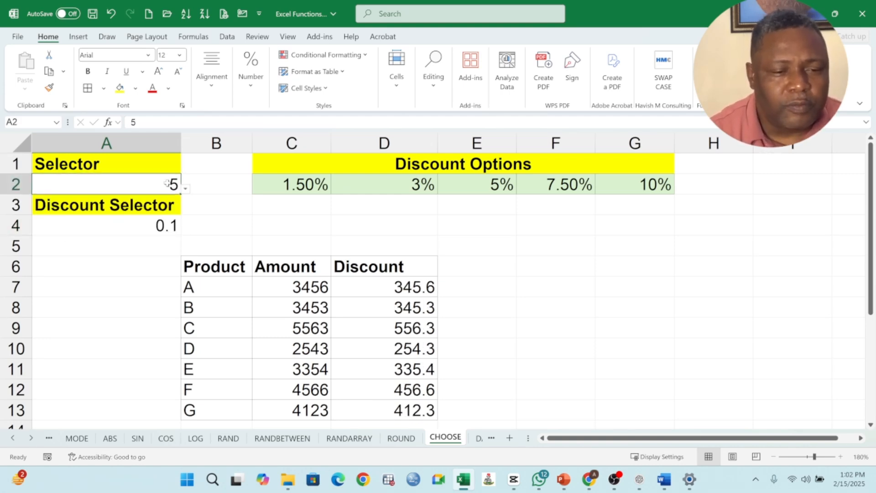
{"action": "left_click", "coordinate": [186, 189]}
{"action": "left_click", "coordinate": [164, 219]}
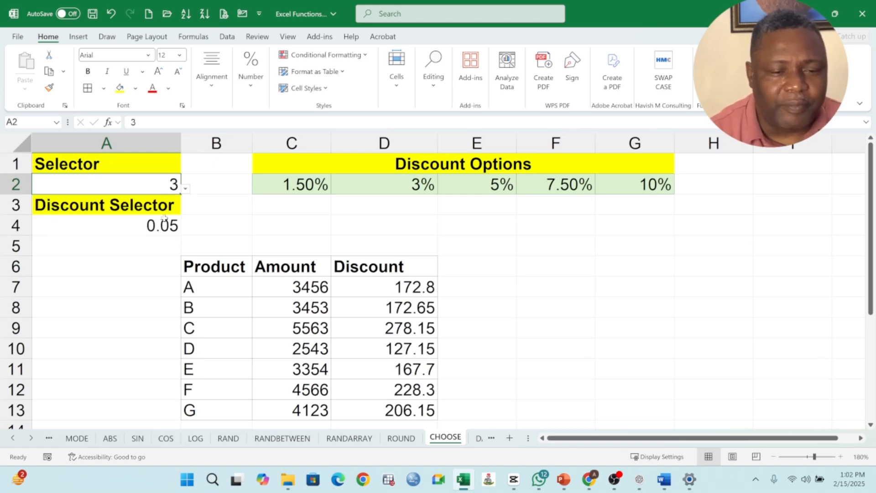